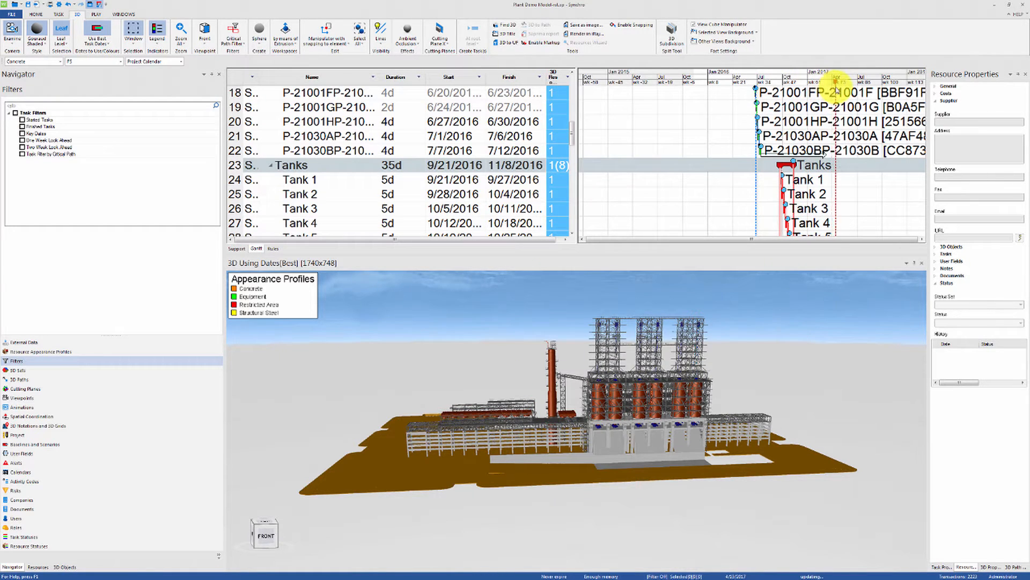
Enable the Same as Task Filter 3D set so the model follows the active task filter.
drag(593, 442, 609, 446)
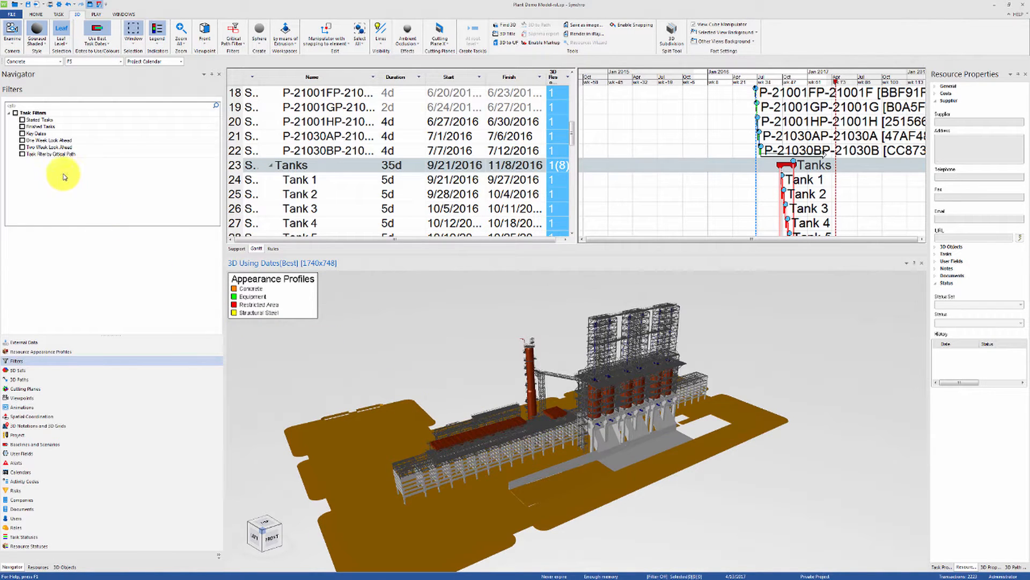
click(19, 369)
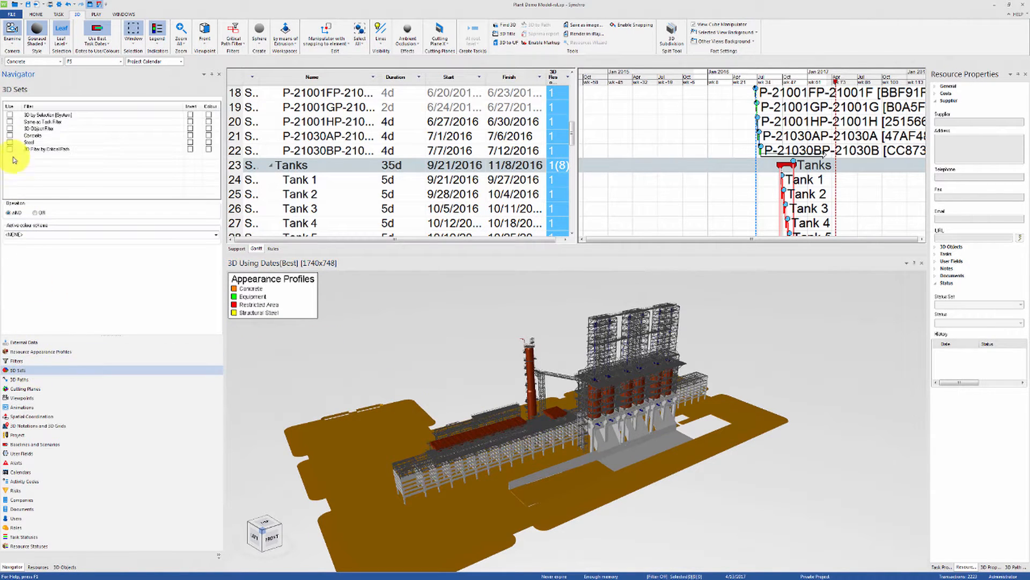
click(10, 122)
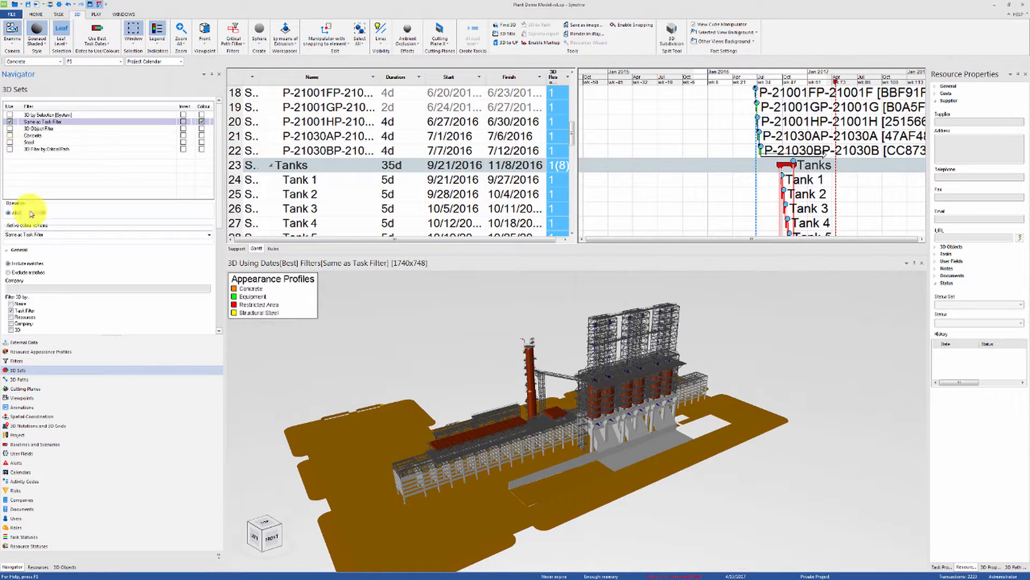
Apply the Started Tasks filter, view the matching parts of the plant model, and clear the filter.
click(26, 361)
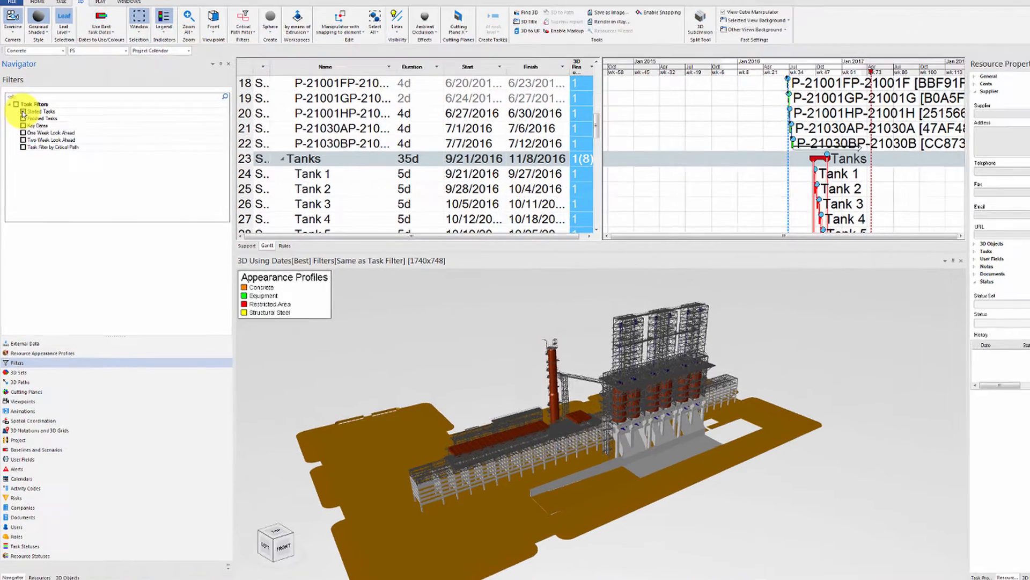
click(22, 120)
drag(717, 461, 687, 452)
click(29, 57)
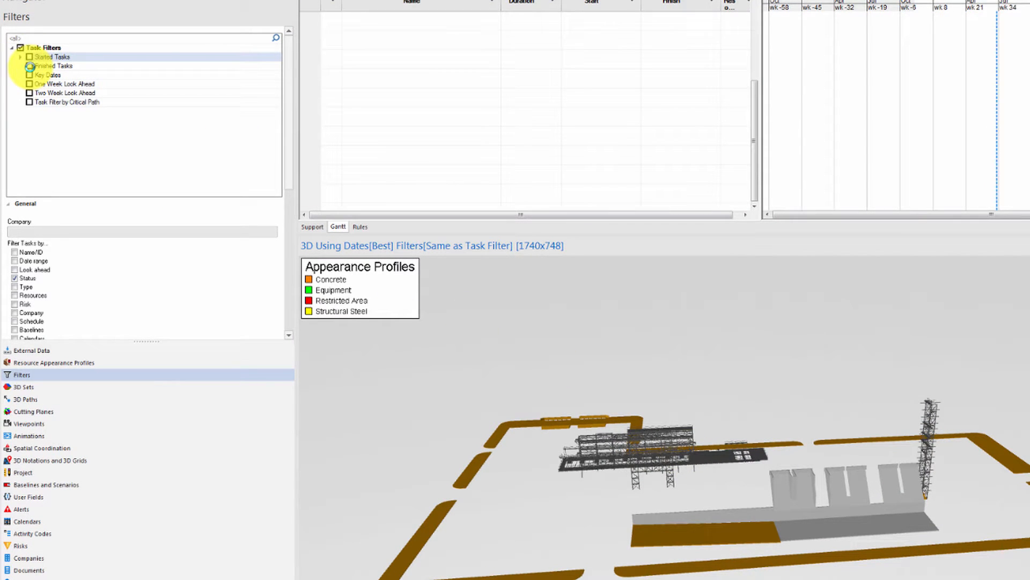
Apply the Finished Tasks filter and view the matching parts of the plant model.
click(29, 66)
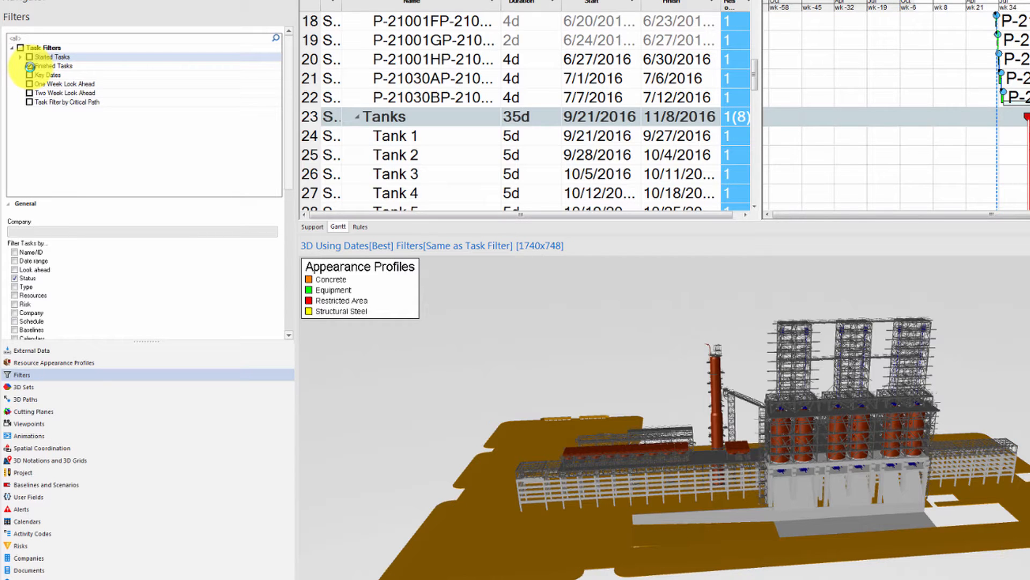
click(29, 66)
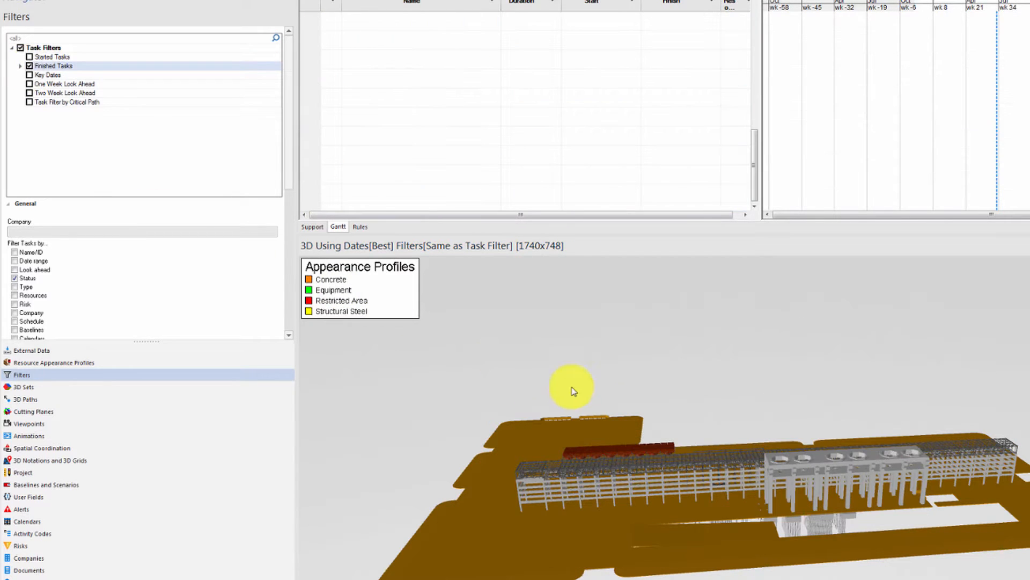
mouse_move(681, 468)
mouse_down()
mouse_move(731, 546)
mouse_move(702, 472)
mouse_move(691, 471)
mouse_up()
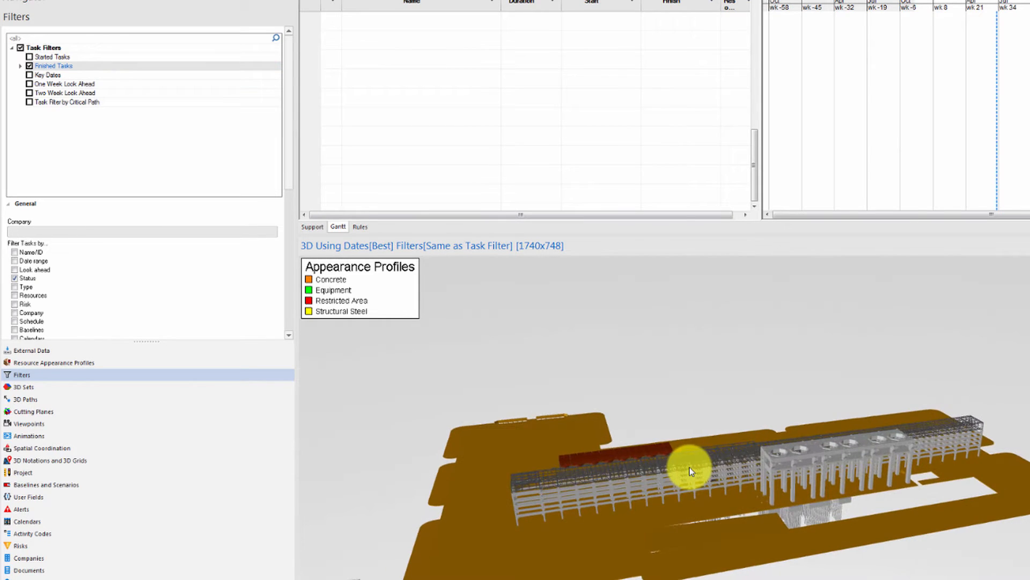
Clear the Finished Tasks filter and disable the Same as Task Filter 3D set.
click(27, 65)
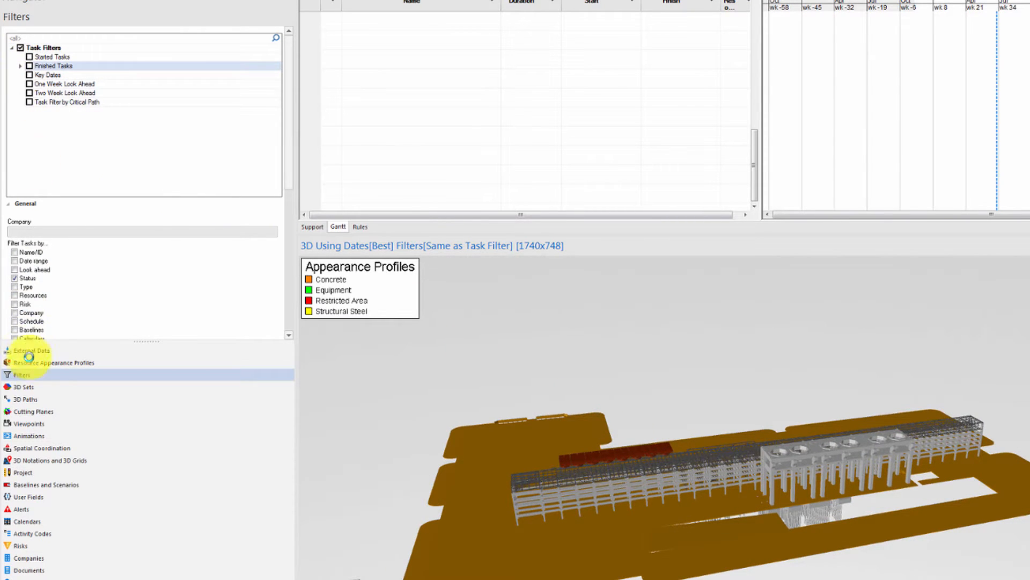
click(29, 388)
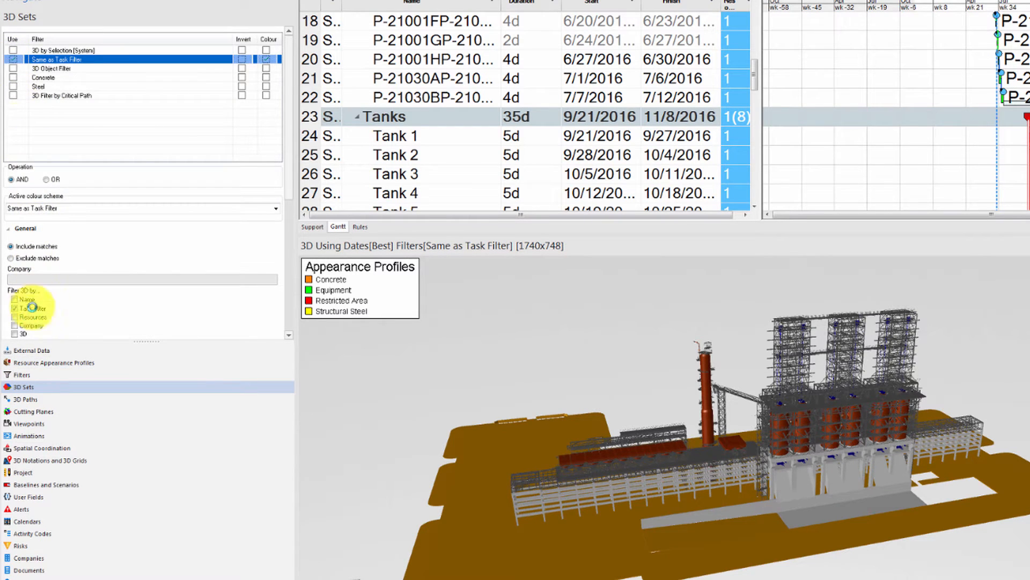
click(34, 375)
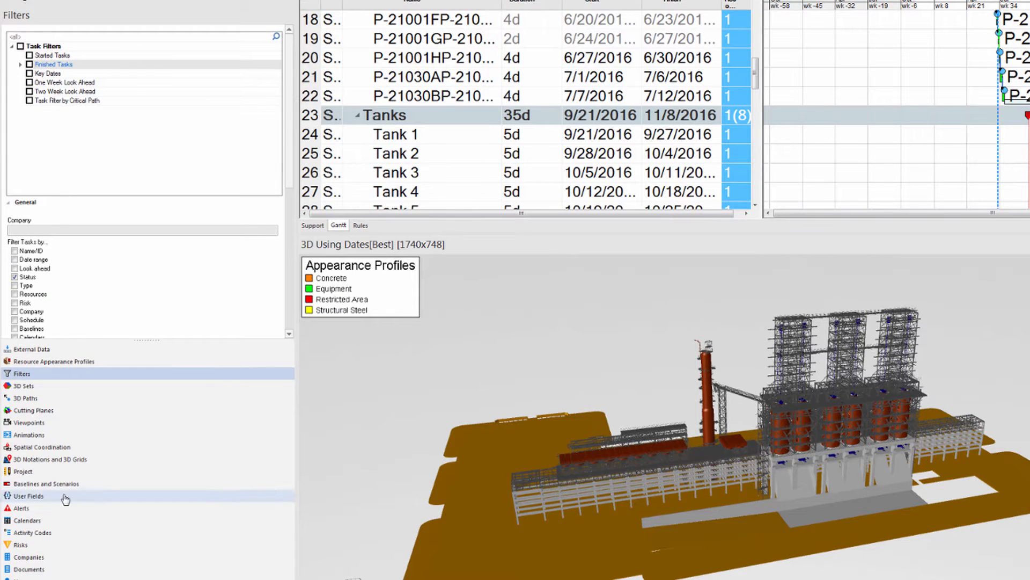
Apply the Key Dates task filter, review its task type criteria, and clear the filter.
click(29, 73)
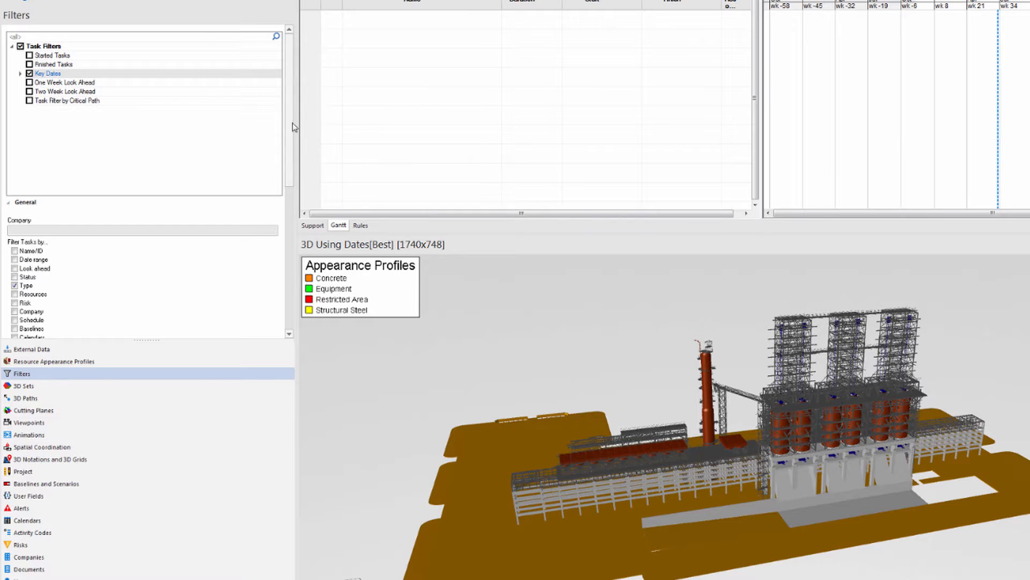
drag(289, 126, 278, 228)
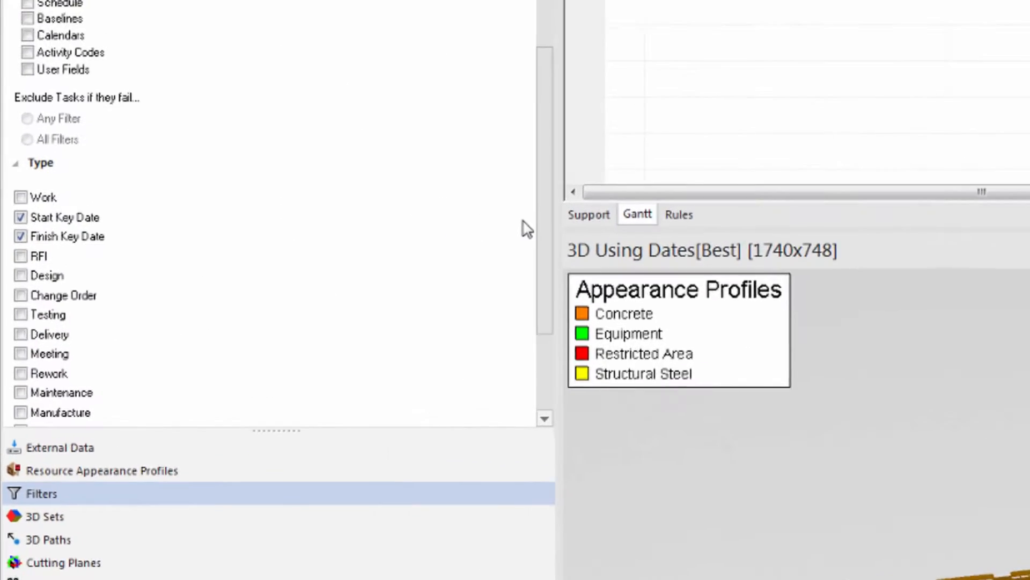
drag(707, 202, 722, 3)
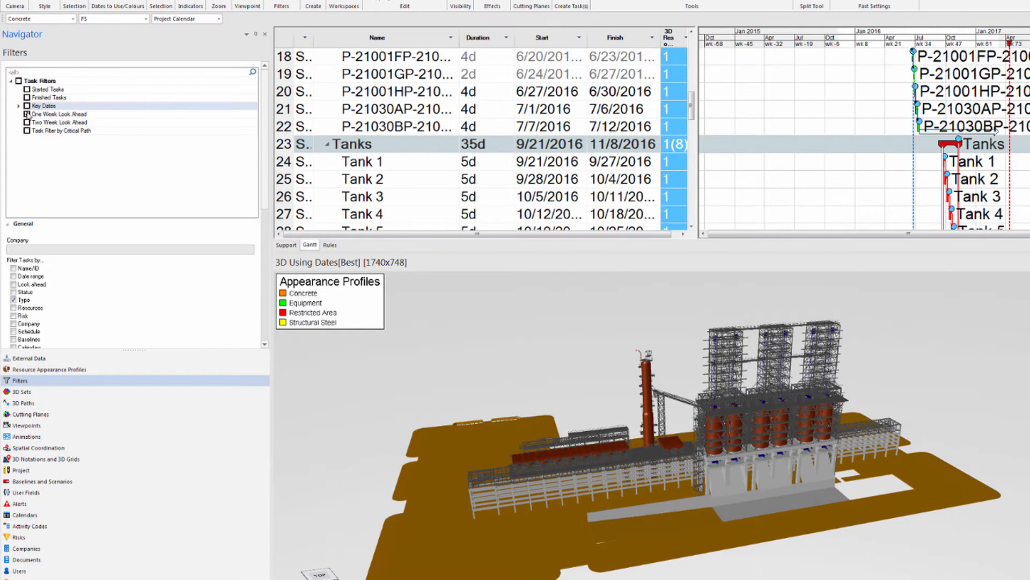
Apply the One Week Look Ahead filter and move the Gantt chart's focus time to about July 2016.
click(27, 114)
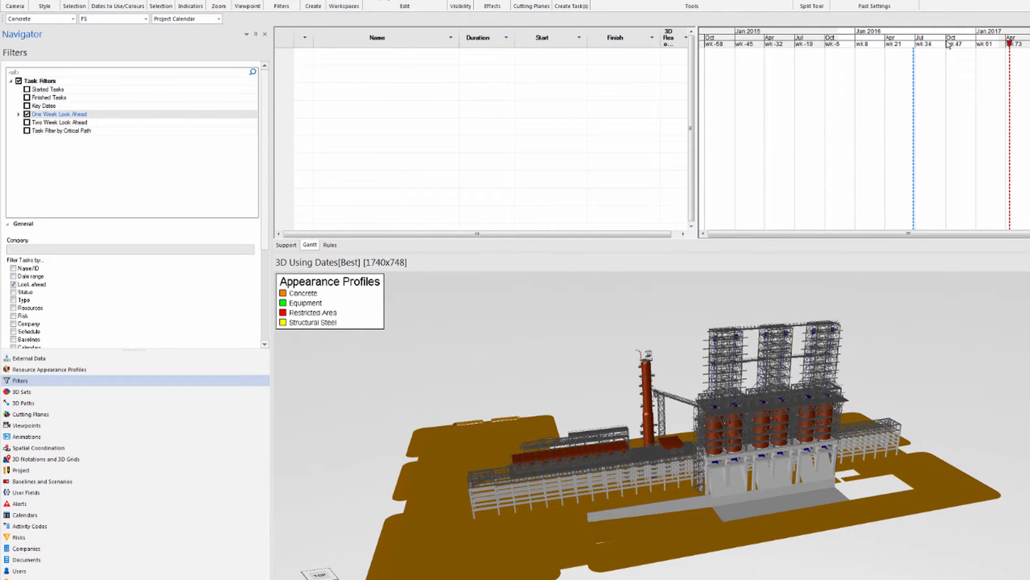
drag(947, 42, 924, 43)
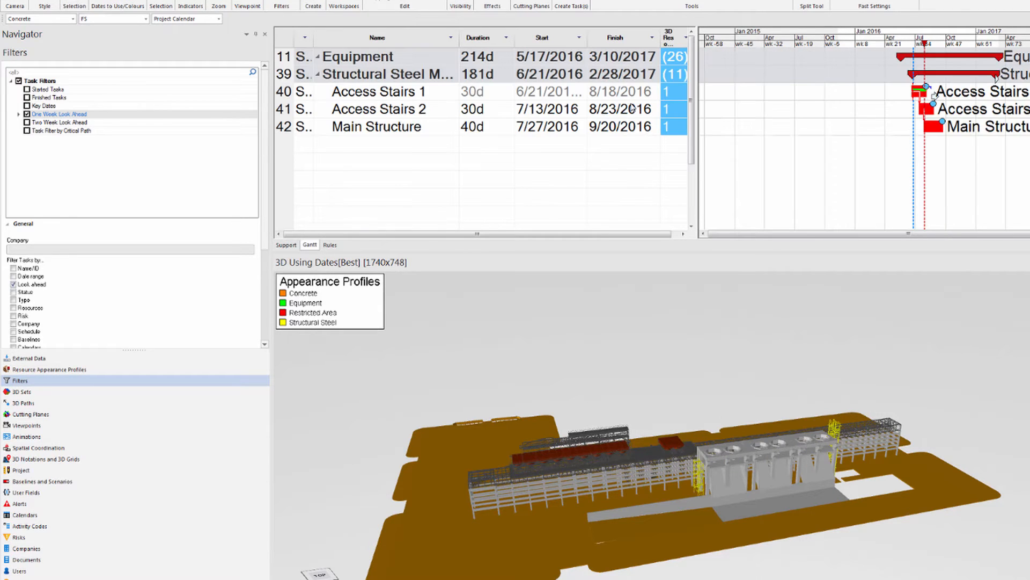
Apply the Two Week Look Ahead filter, trying Current Time (Data Date) before Focused Time, and move the focus time to about October 2016.
click(27, 123)
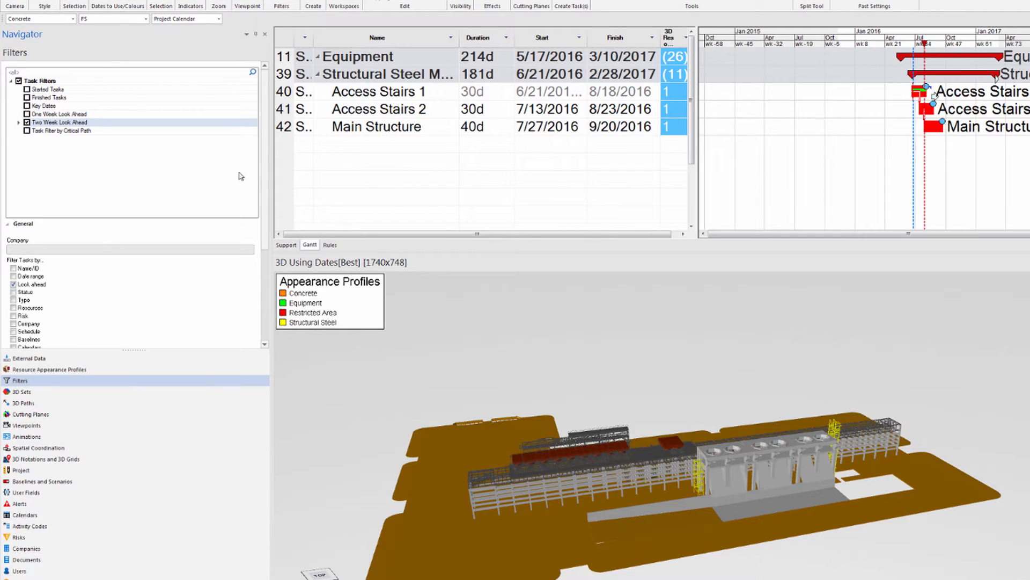
scroll(263, 191, down, 5)
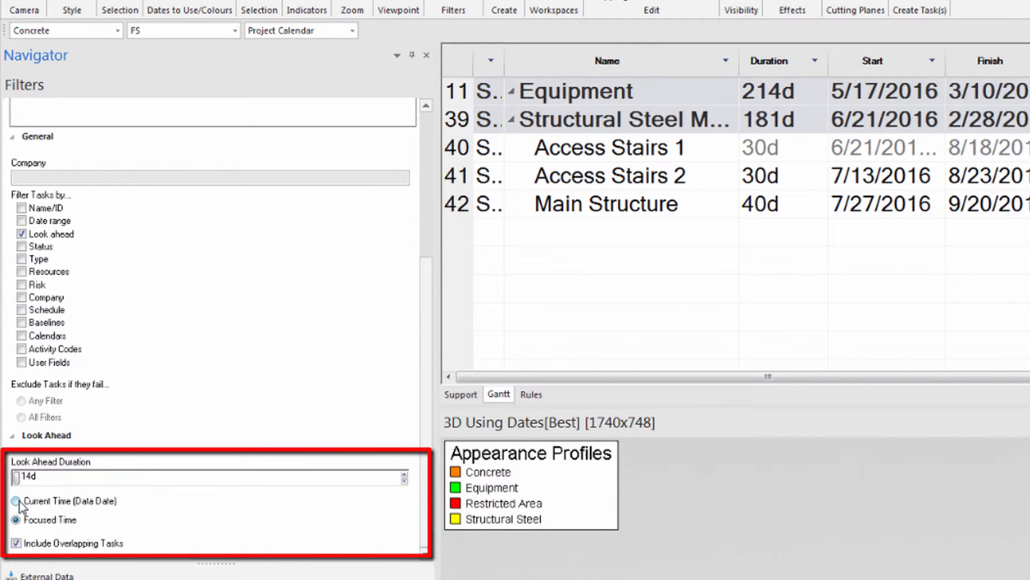
click(16, 501)
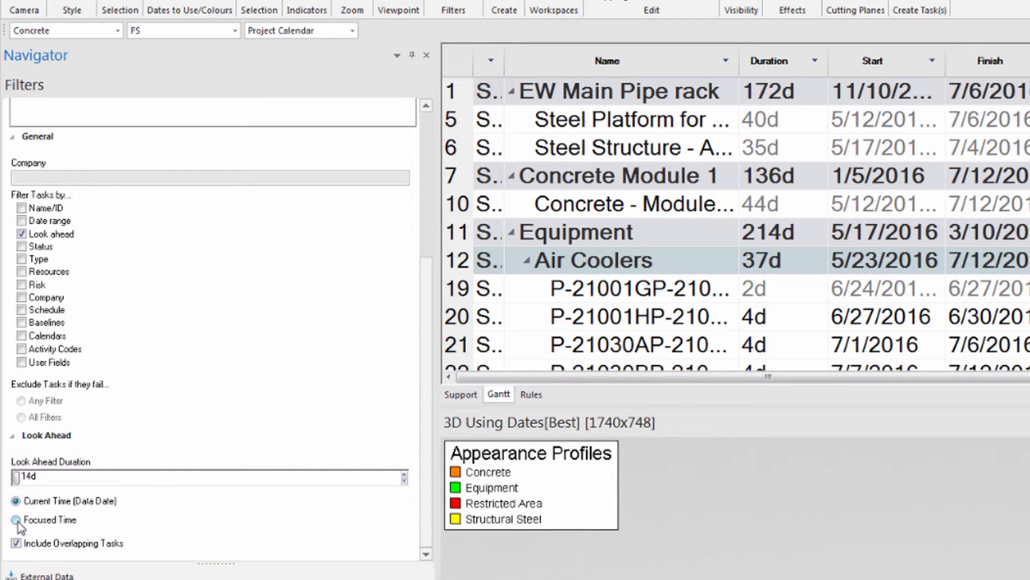
click(17, 520)
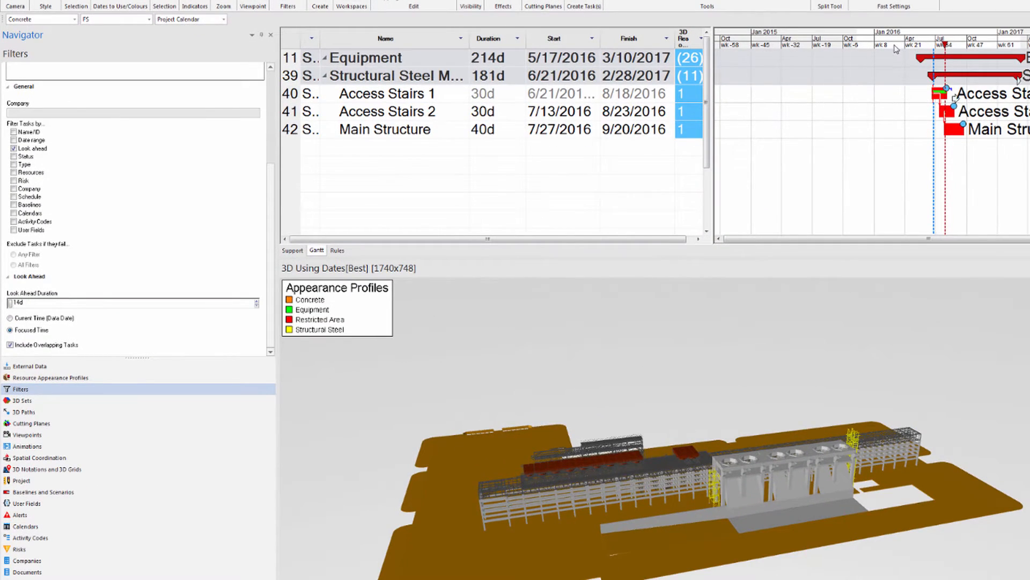
drag(896, 49, 969, 49)
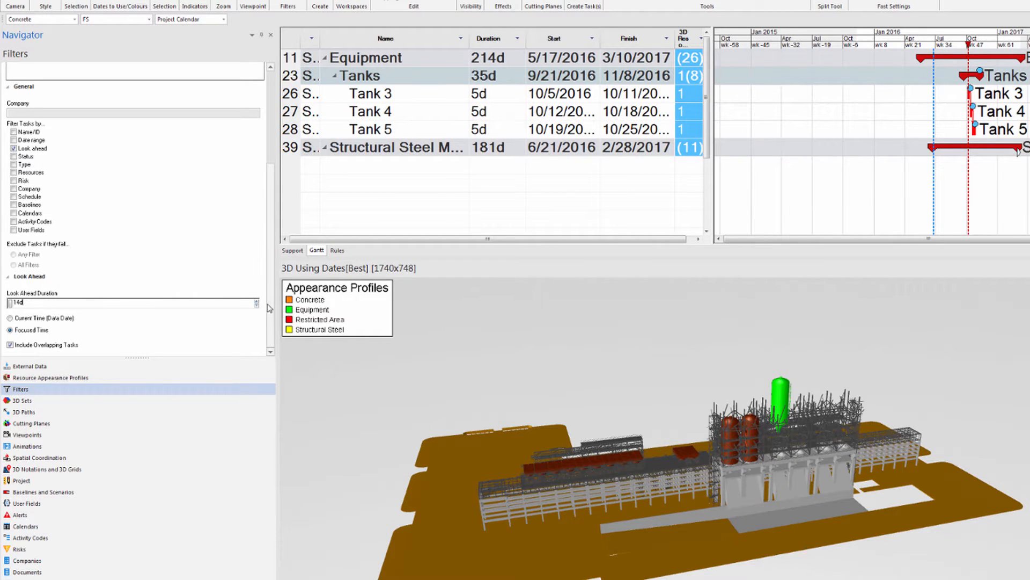
Replace the Two Week Look Ahead filter with Task Filter by Critical Path and review the remaining tasks in the Gantt chart.
scroll(269, 307, up, 5)
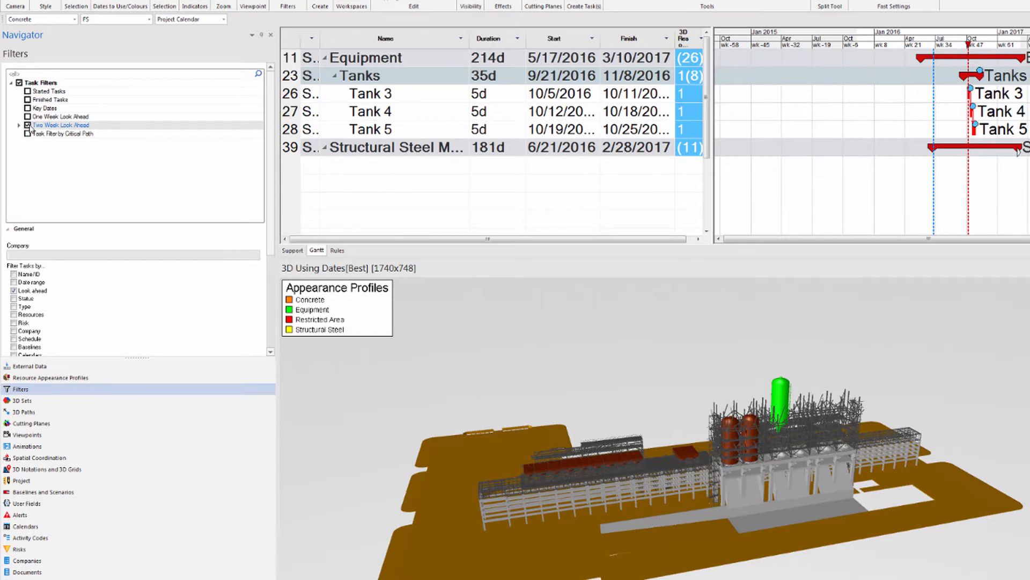
click(27, 125)
click(27, 134)
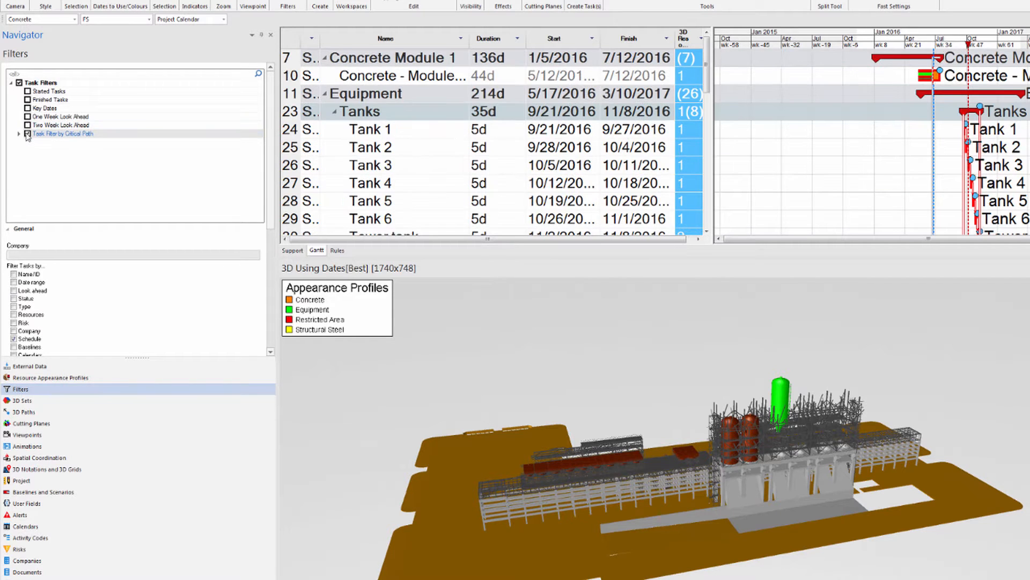
scroll(913, 129, down, 2)
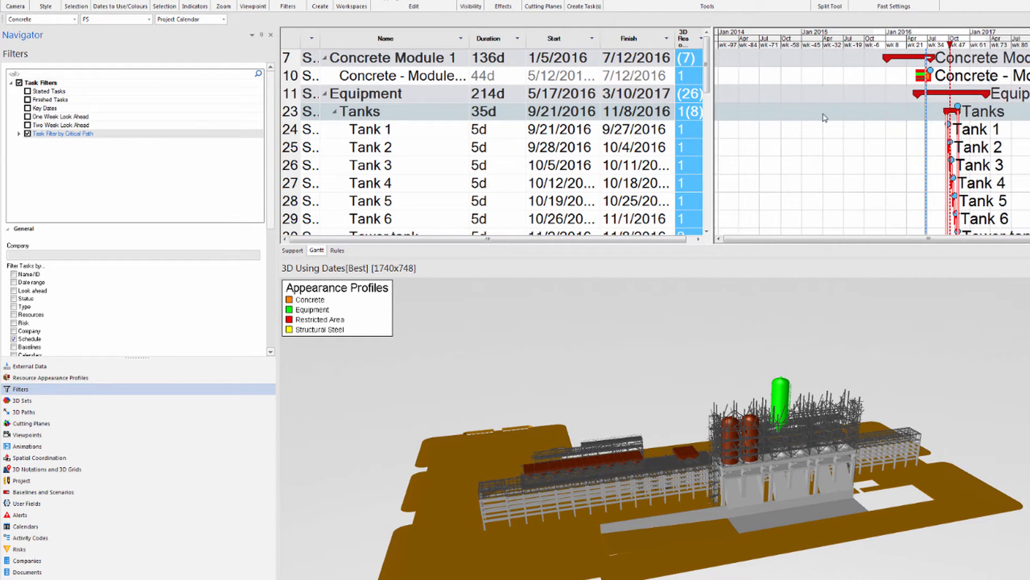
scroll(535, 117, down, 8)
scroll(537, 118, up, 3)
Locate the Critical Path Filter among the 3D view's filter options.
right_click(573, 340)
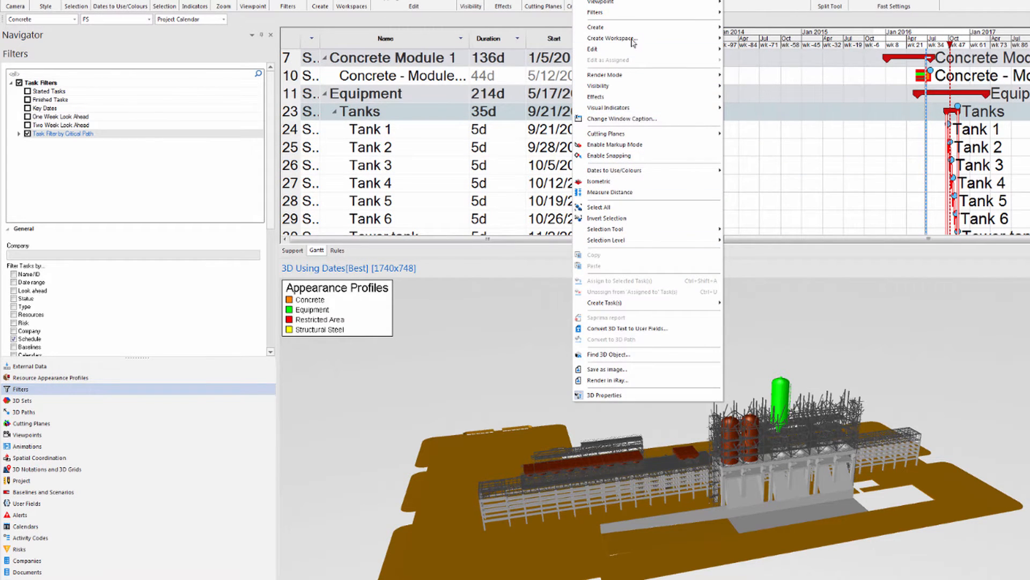
mouse_move(691, 18)
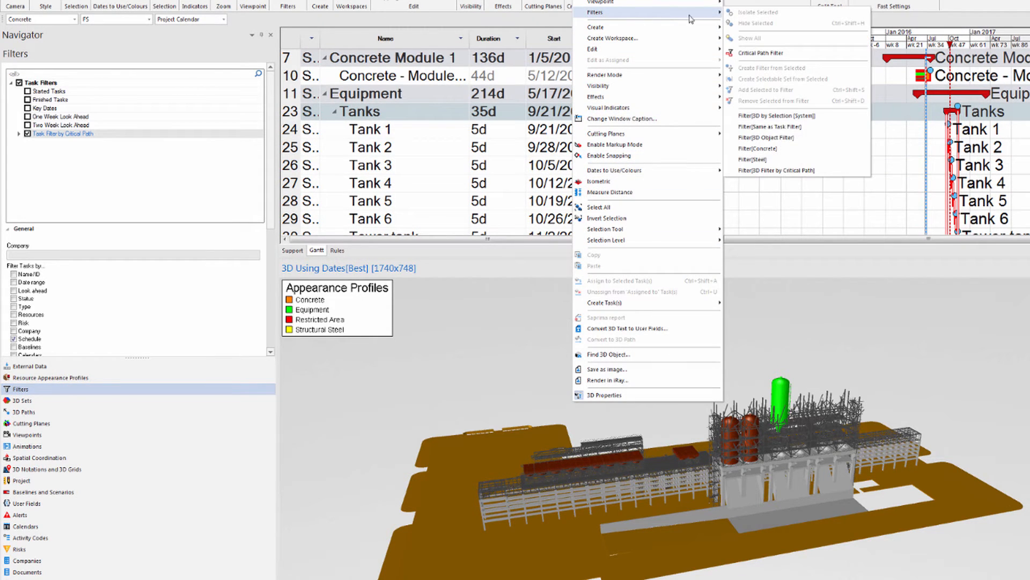
click(754, 53)
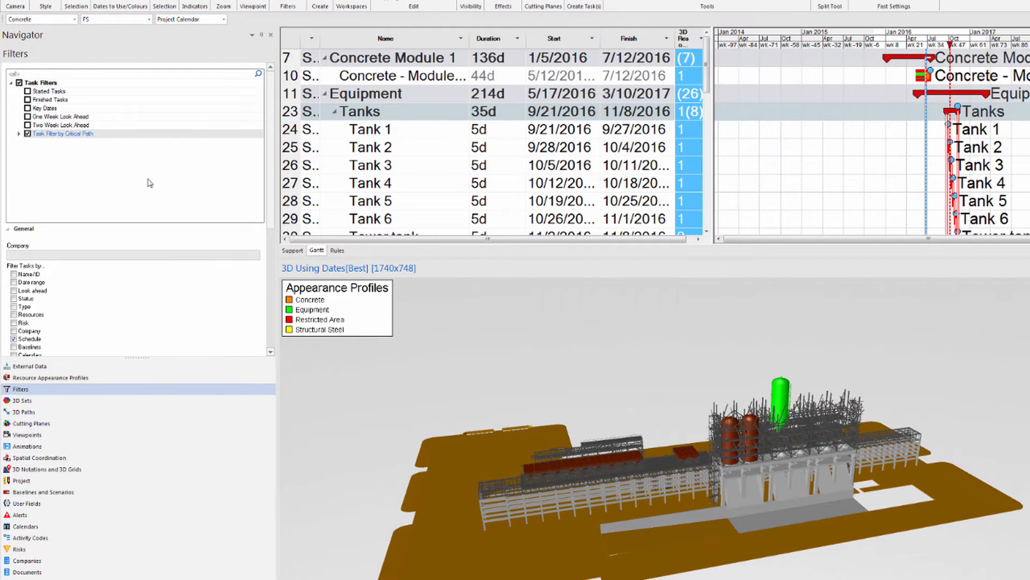
Add a new task filter named Custom Filter.
click(92, 175)
right_click(91, 175)
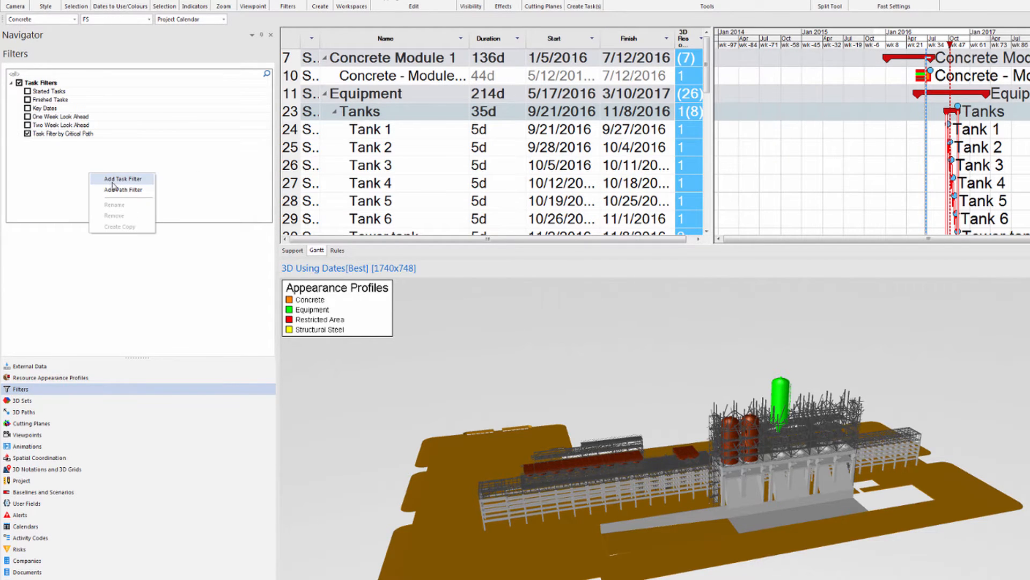
click(112, 180)
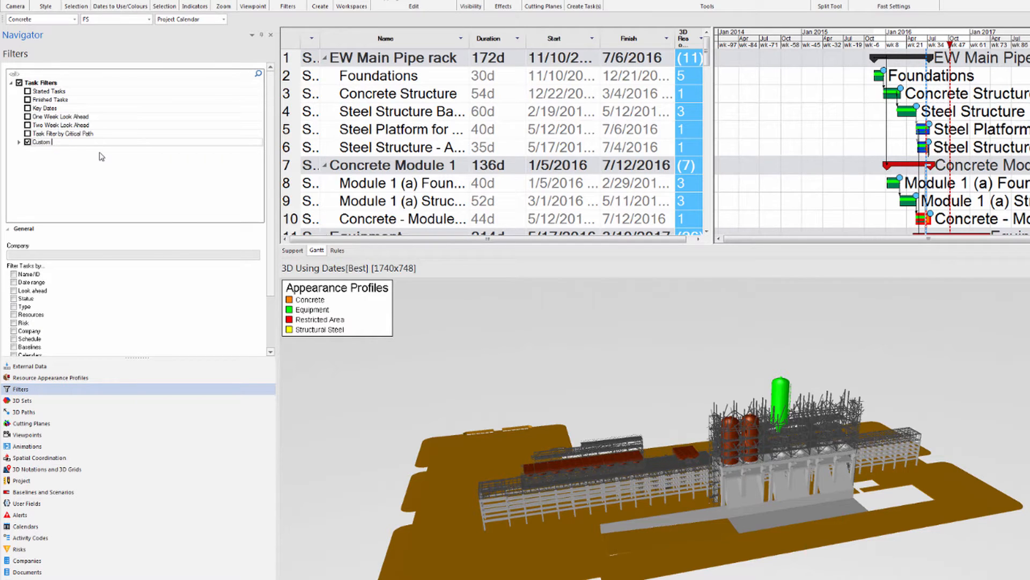
key(Return)
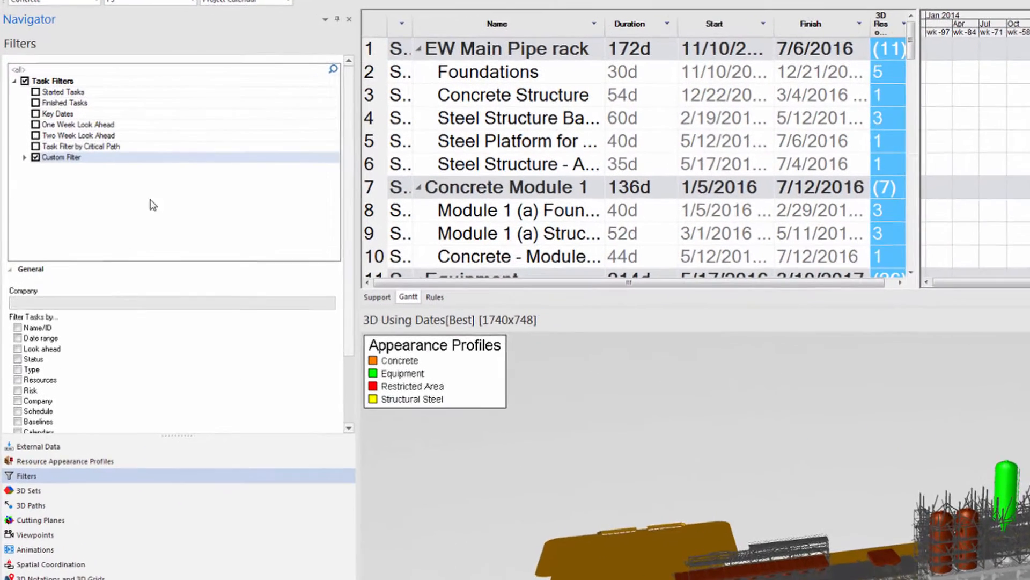
Set Custom Filter to filter tasks by Name/ID and bring up its name matching settings.
scroll(374, 306, down, 3)
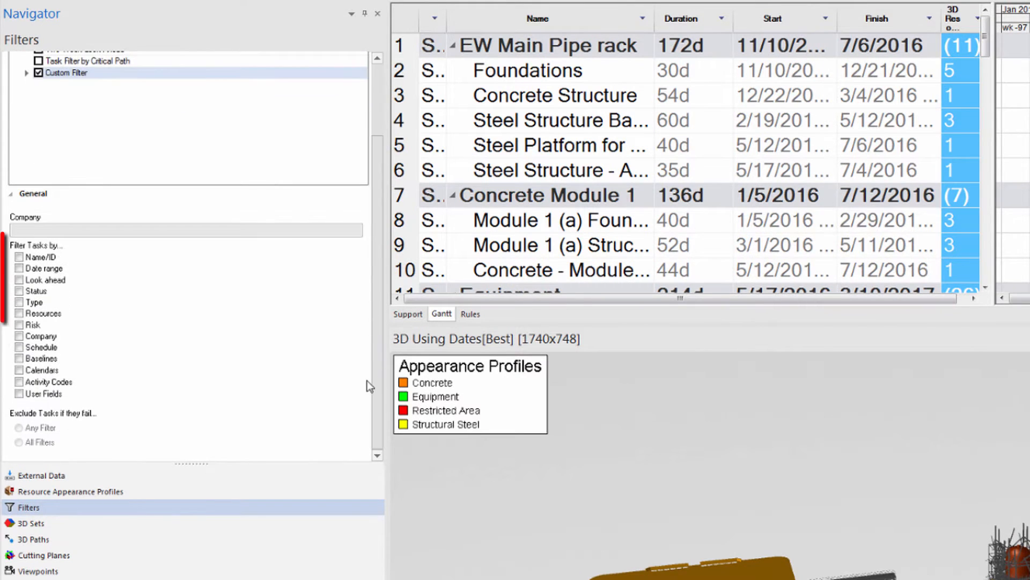
click(25, 258)
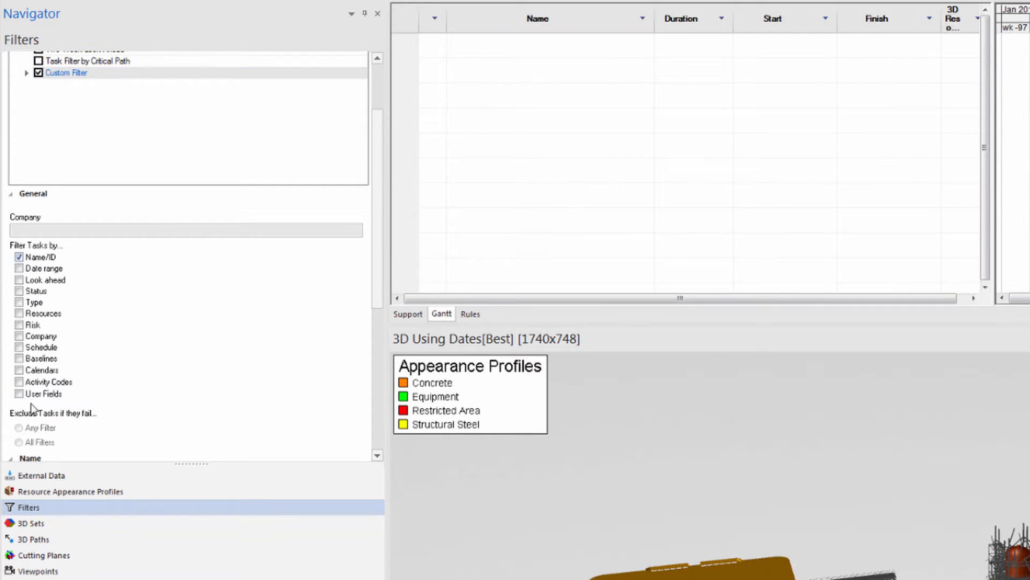
scroll(21, 419, down, 3)
scroll(16, 424, down, 2)
scroll(16, 422, down, 1)
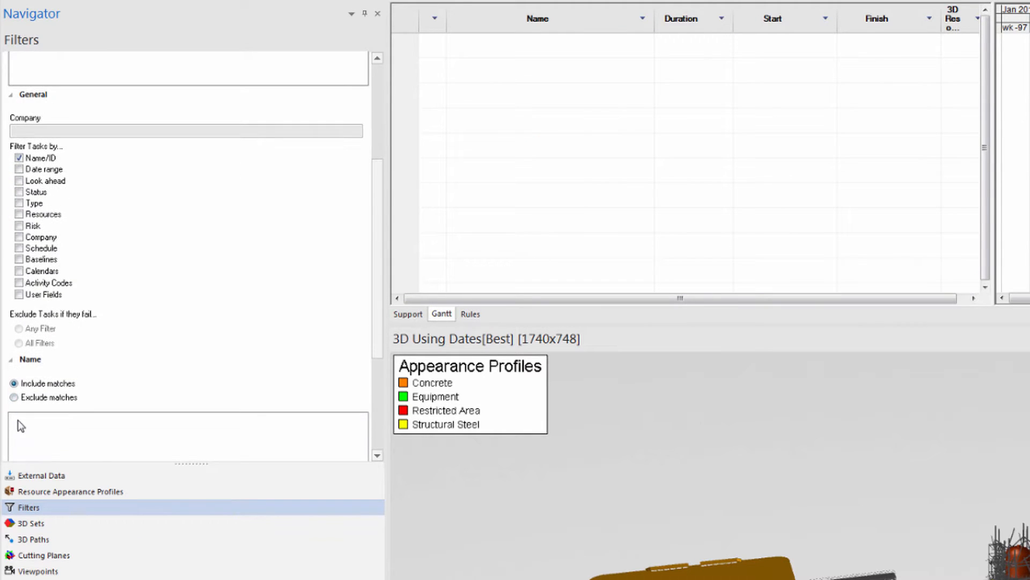
Add the name match "Module" to Custom Filter's included matches.
right_click(33, 428)
click(54, 433)
click(60, 420)
drag(68, 419, 4, 419)
text(Module)
key(Return)
Remove the Name/ID criterion from Custom Filter.
drag(379, 249, 372, 148)
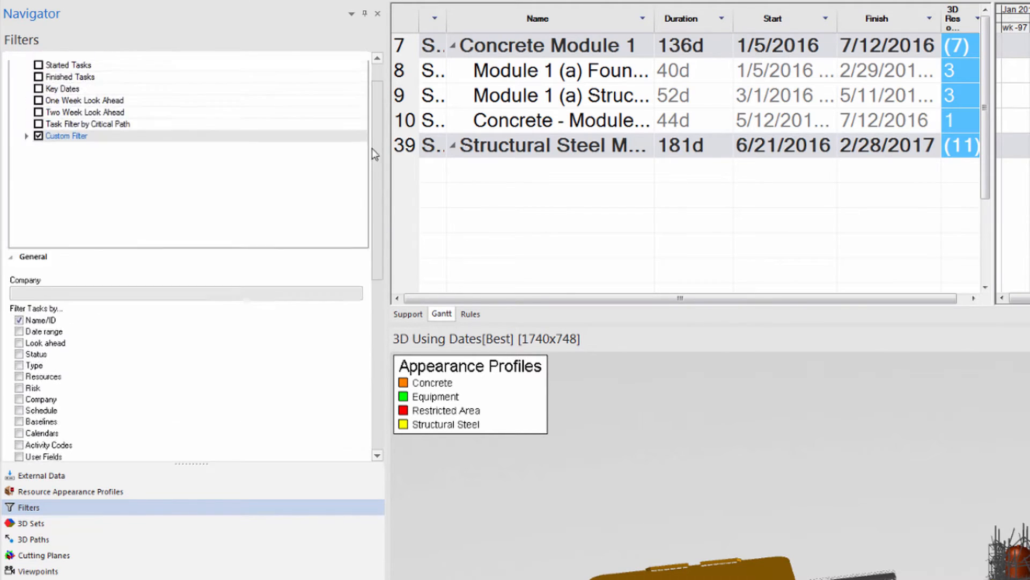
click(19, 347)
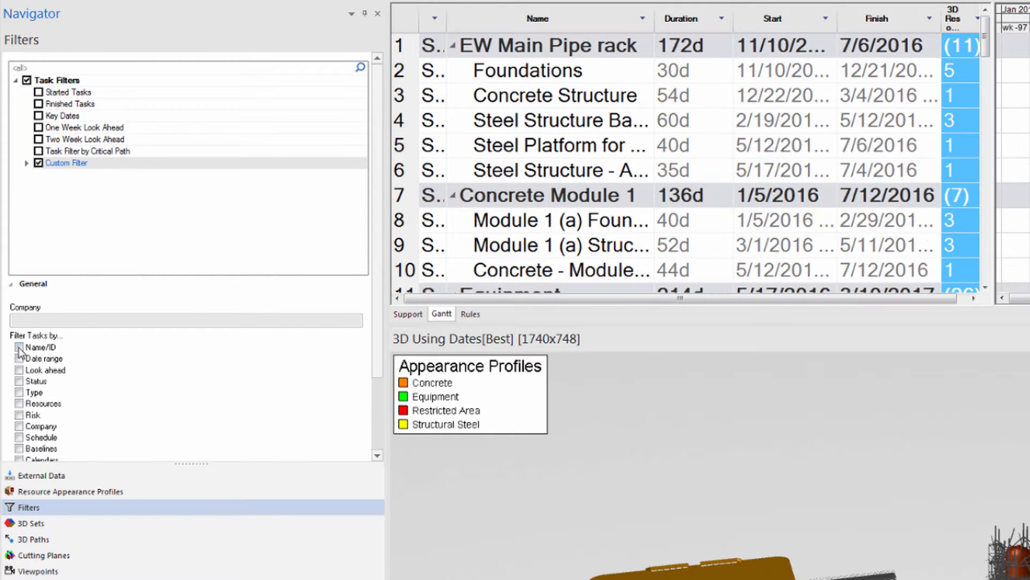
Set Custom Filter to filter tasks by Date range and Look ahead, and bring up the look ahead settings.
click(19, 359)
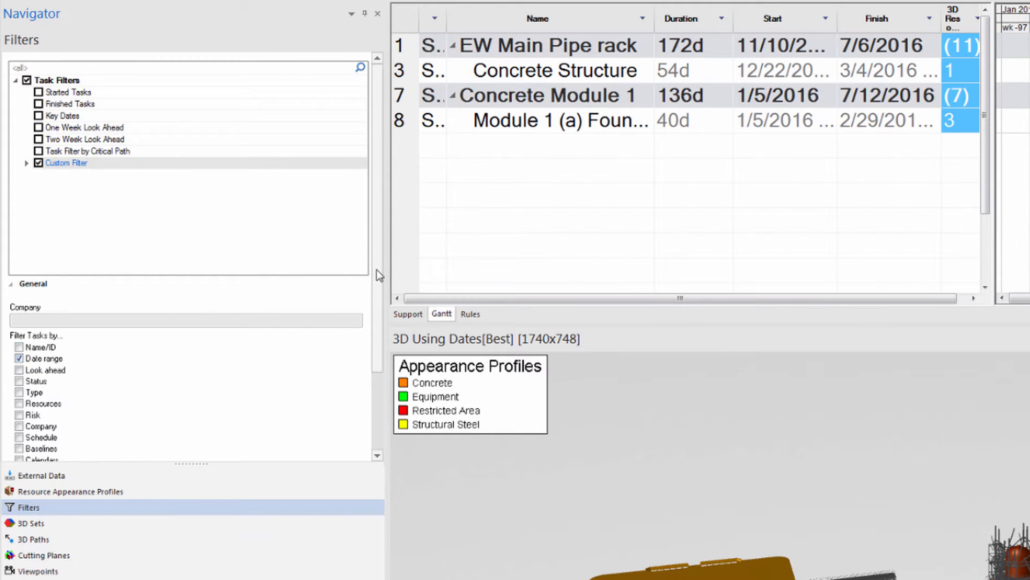
drag(380, 275, 363, 363)
click(9, 452)
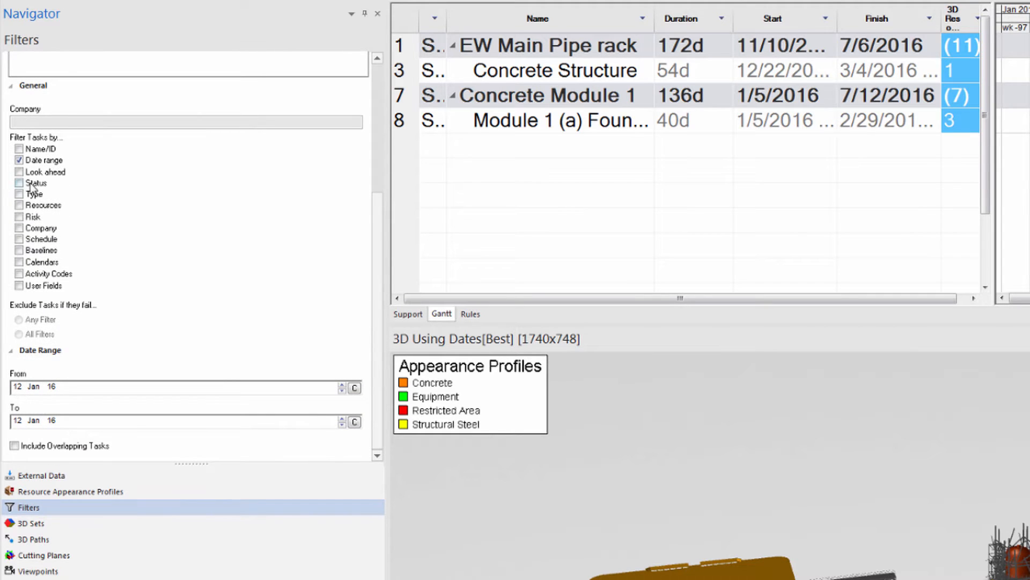
click(18, 172)
scroll(21, 268, down, 3)
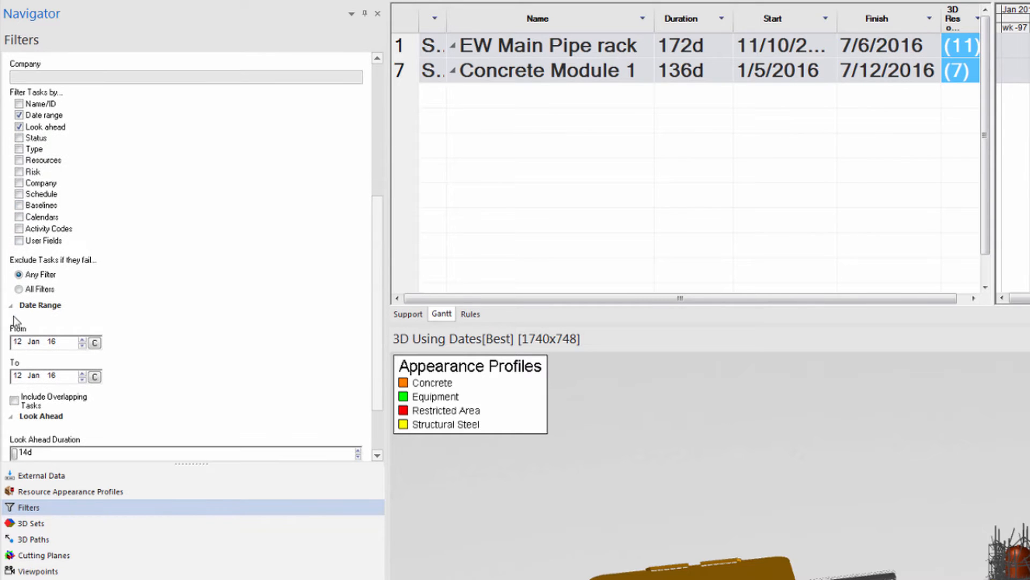
click(13, 305)
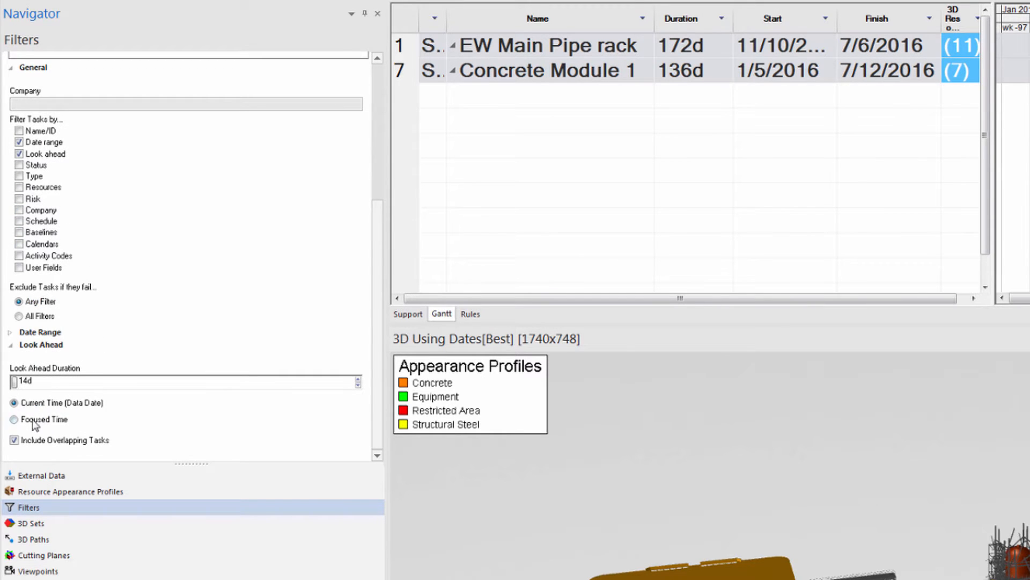
Replace Custom Filter's Date range and Look ahead criteria with Status and bring up the status settings.
click(18, 143)
click(19, 172)
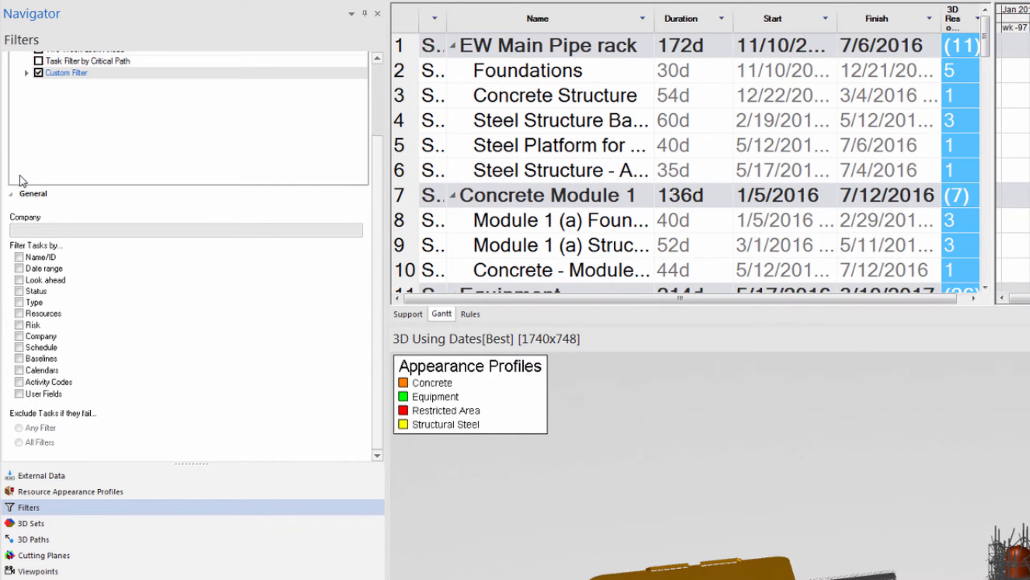
click(21, 293)
drag(378, 295, 280, 429)
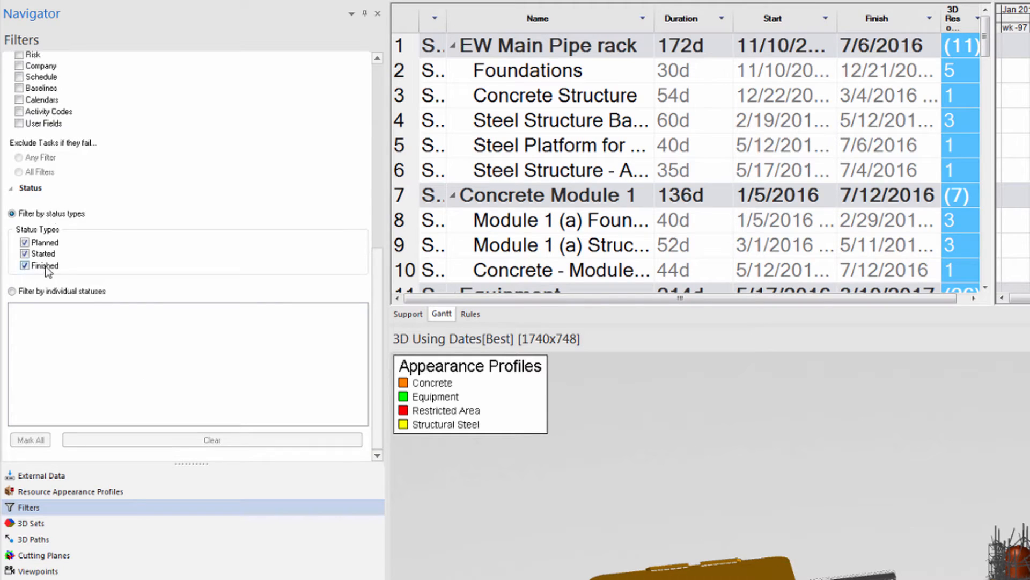
Try filtering by individual statuses and by the status types Planned and Started, leaving no status type included.
click(12, 292)
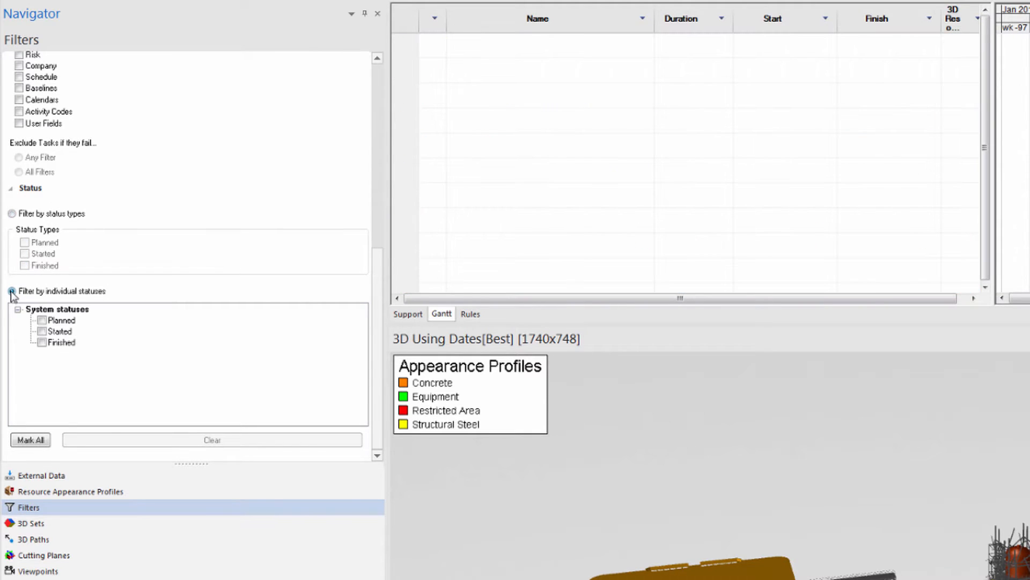
click(11, 214)
click(25, 243)
click(24, 254)
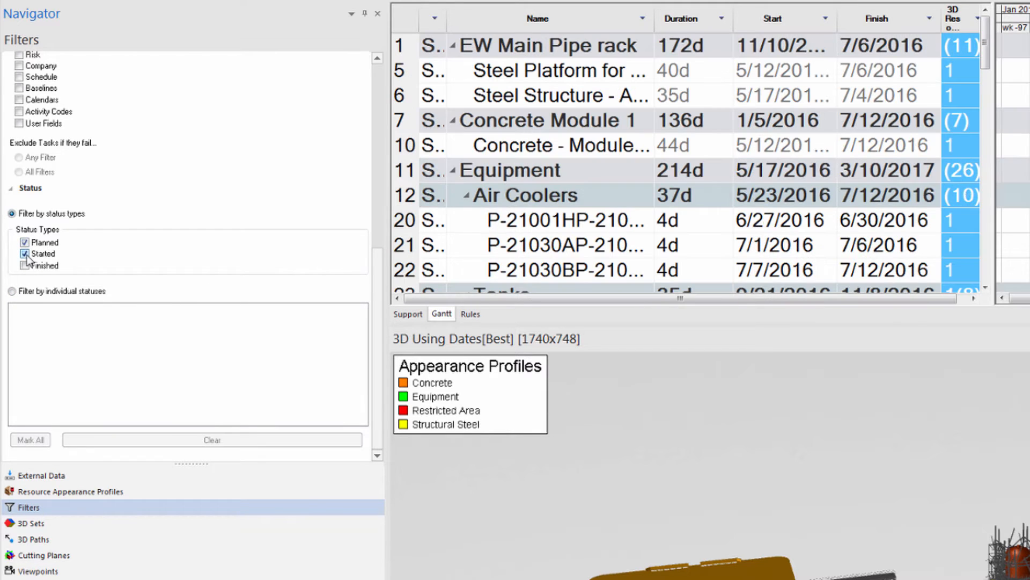
click(25, 254)
click(25, 242)
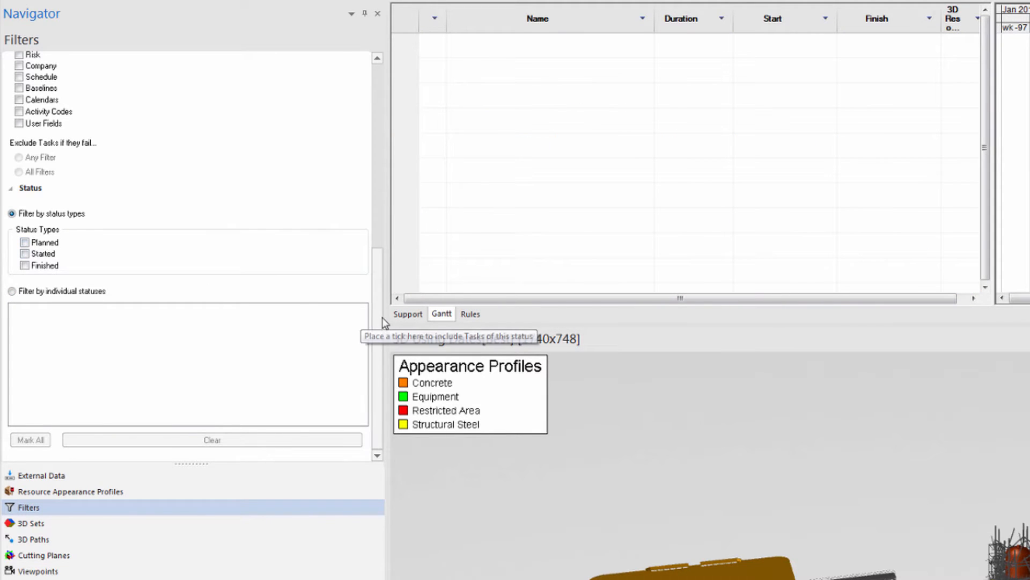
Replace Custom Filter's Status criterion with Type and review the full list of task types.
scroll(377, 288, up, 1)
drag(378, 289, 389, 214)
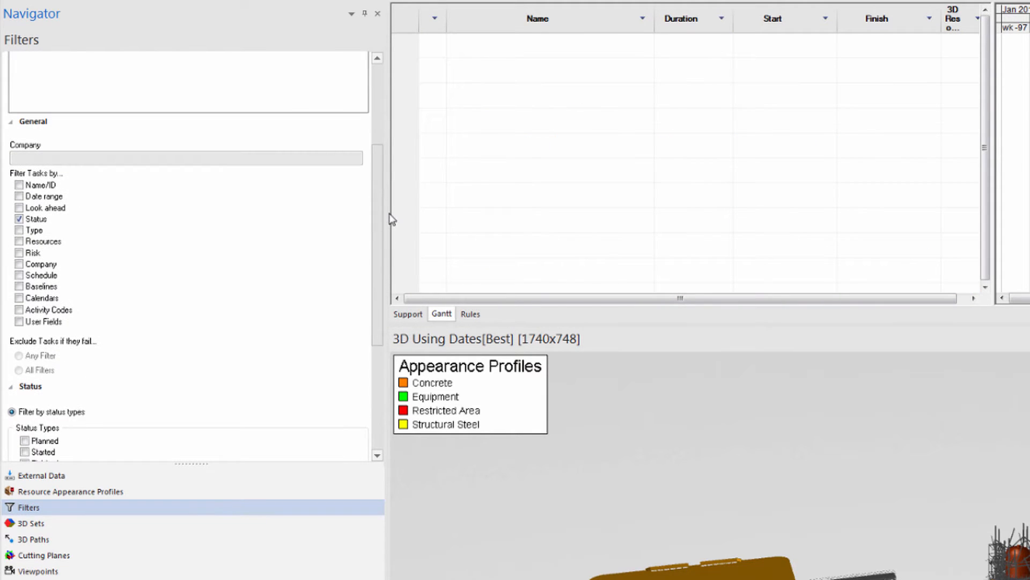
click(19, 230)
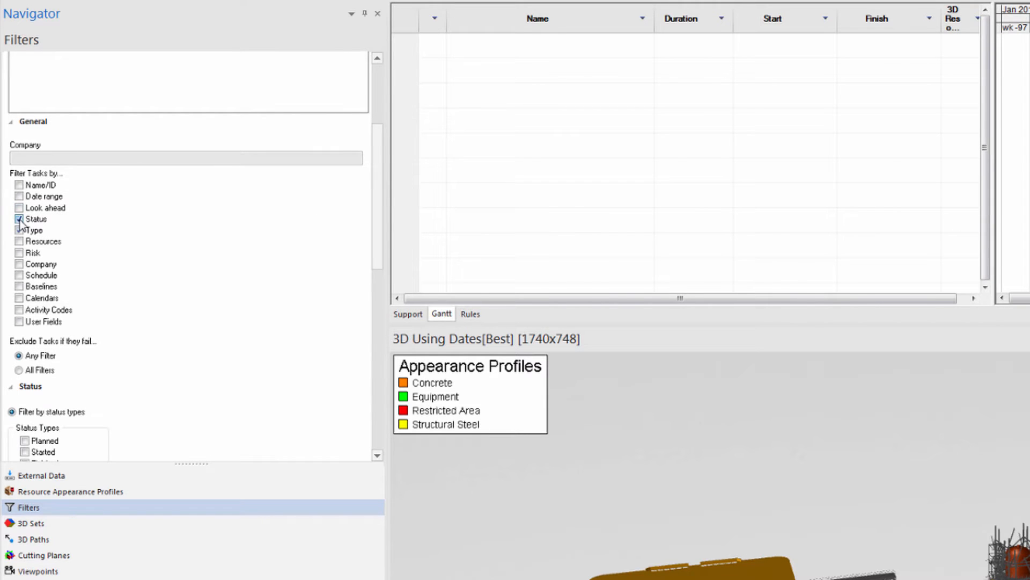
click(19, 219)
scroll(39, 351, down, 5)
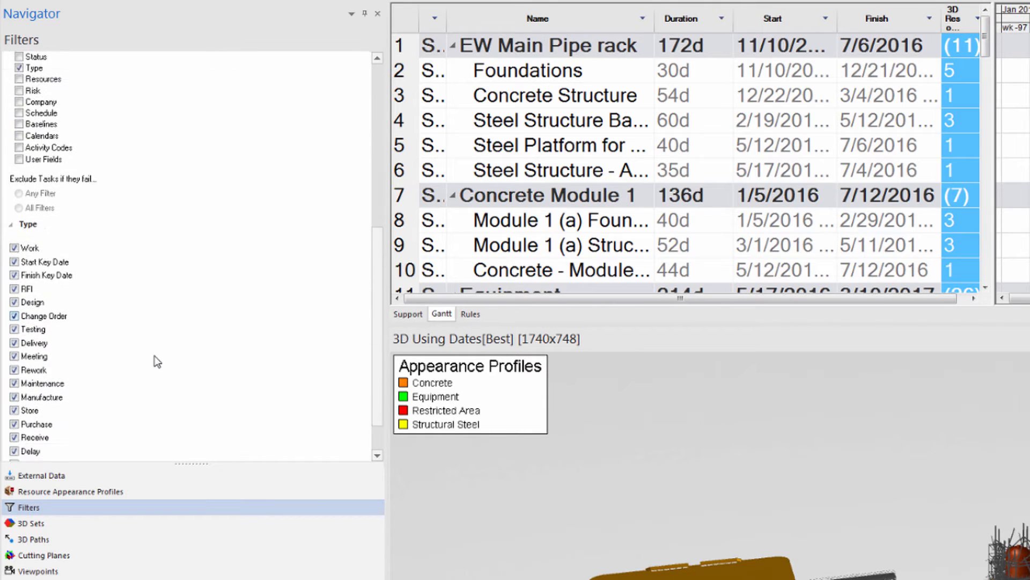
scroll(157, 361, down, 2)
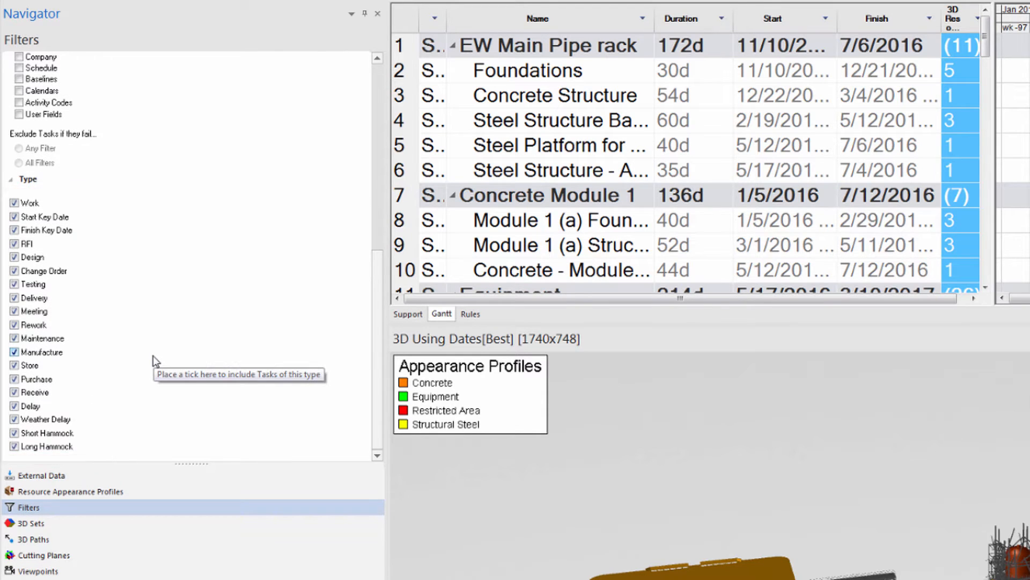
Replace the Type criterion with Resources and bring up the Steel Structures entries in the resource list.
scroll(153, 357, up, 9)
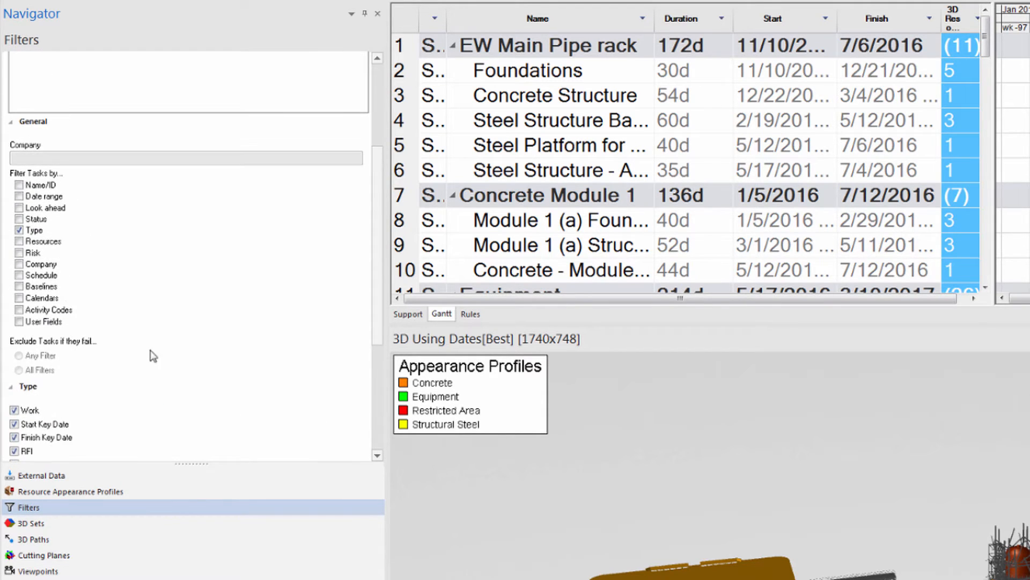
scroll(19, 232, up, 3)
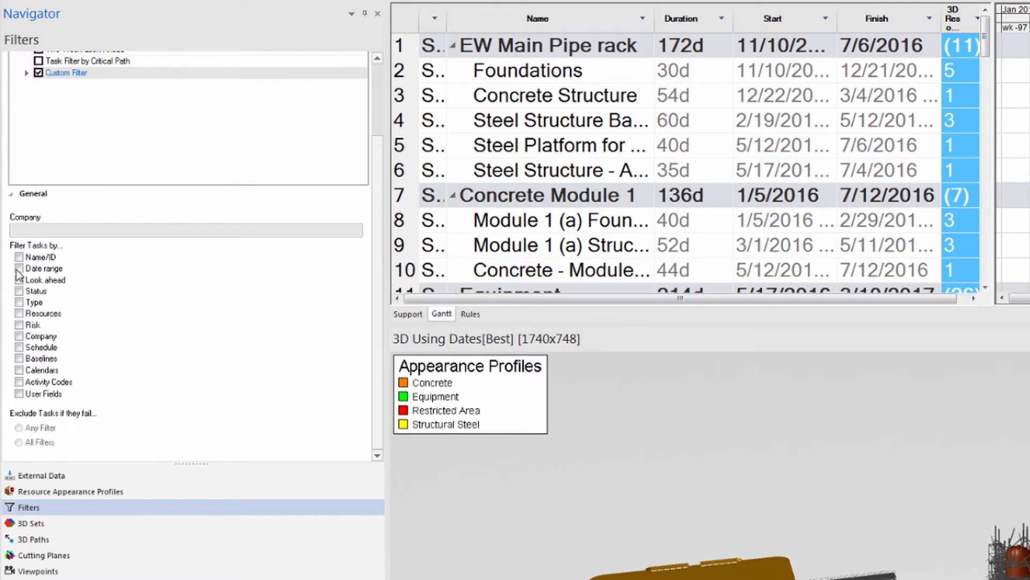
click(19, 315)
scroll(361, 312, down, 7)
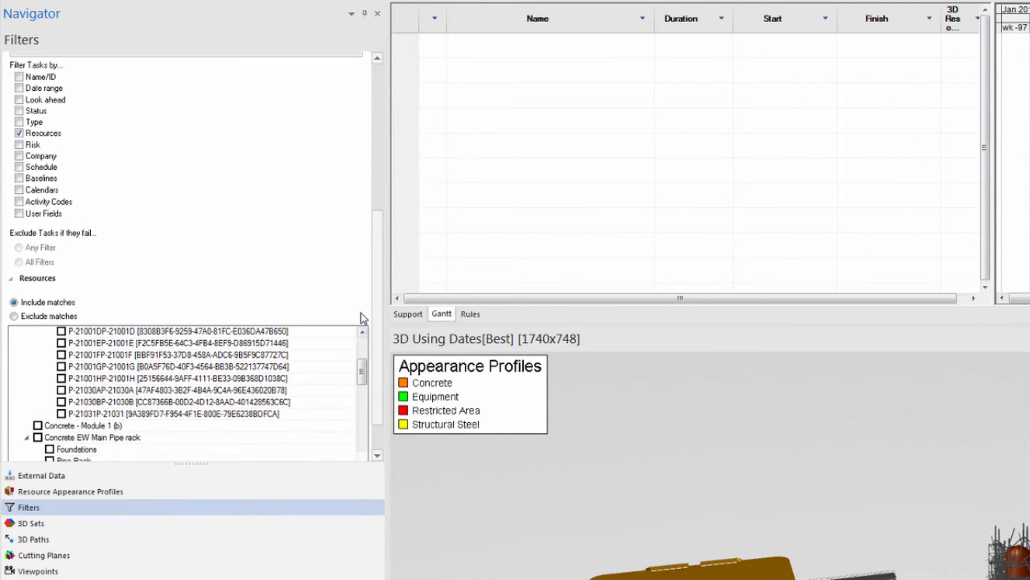
scroll(365, 327, down, 12)
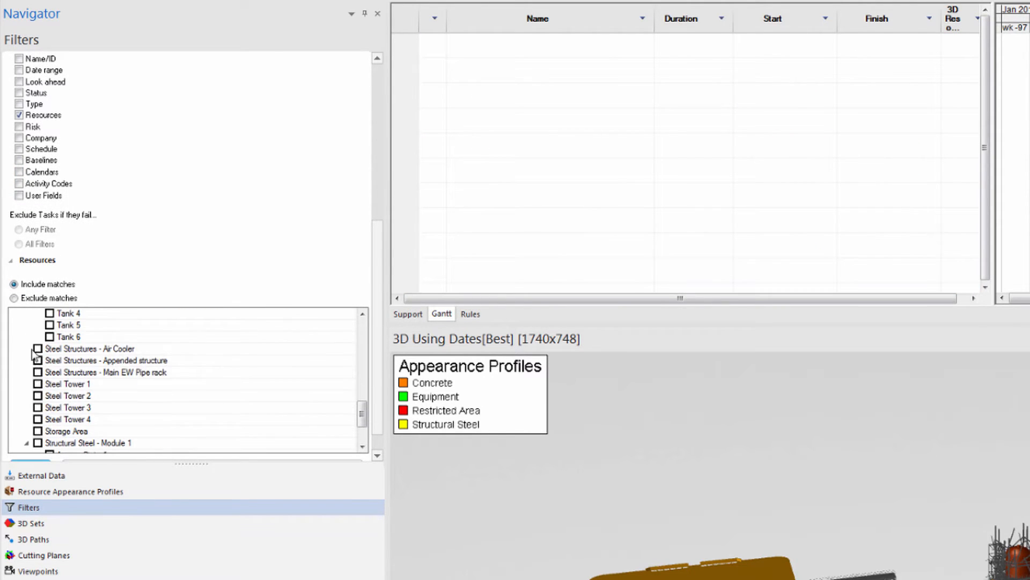
Try Steel Structures - Air Cooler, Steel Structures - Main EW Pipe rack and Steel Tower 1 as resource matches, and remove the Resources criterion.
click(37, 349)
click(38, 349)
click(37, 372)
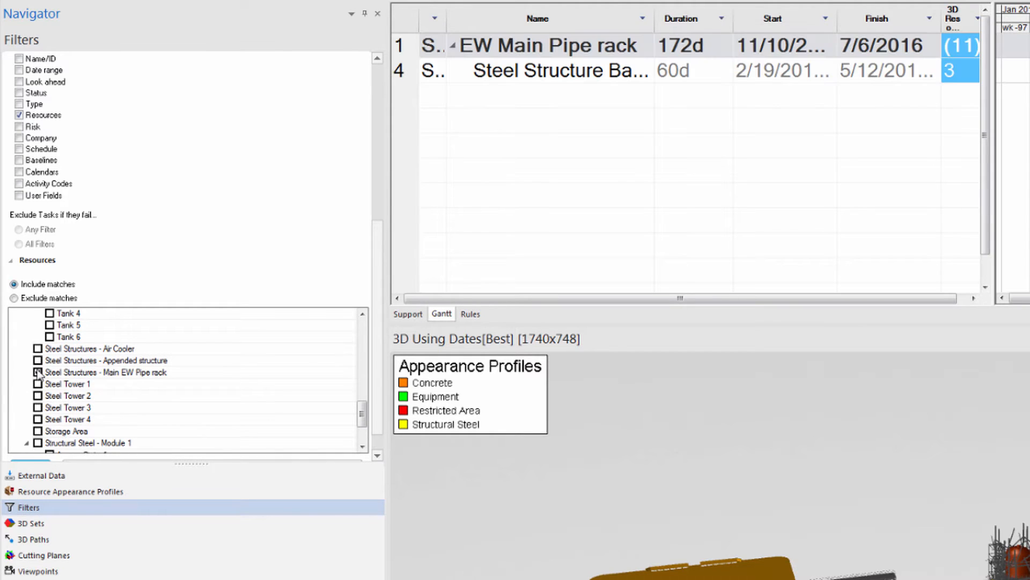
click(37, 383)
click(38, 383)
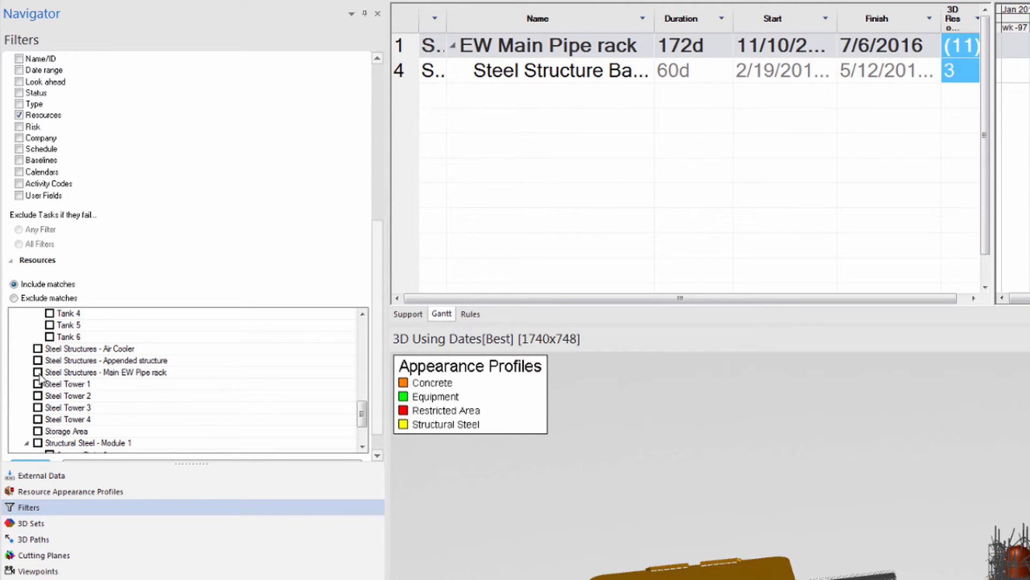
click(37, 372)
click(18, 115)
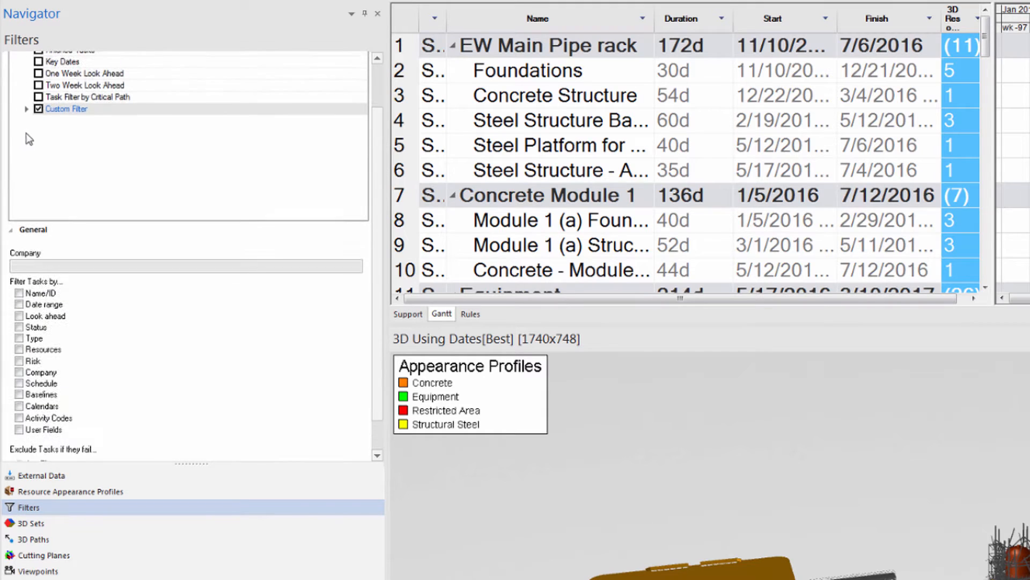
Preview the Risk criterion and its match settings on Custom Filter, and remove it again.
click(19, 369)
scroll(62, 346, down, 5)
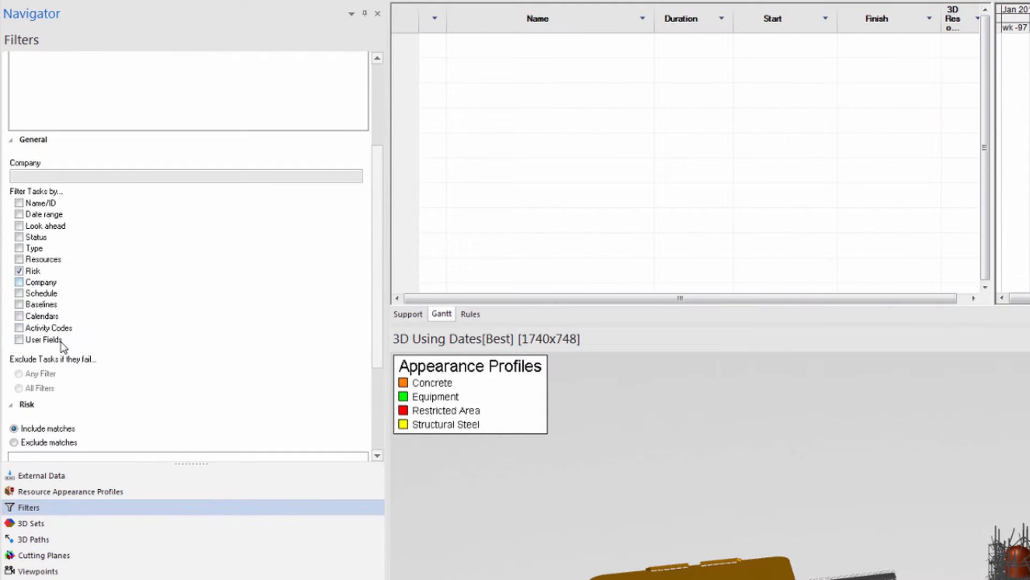
click(19, 171)
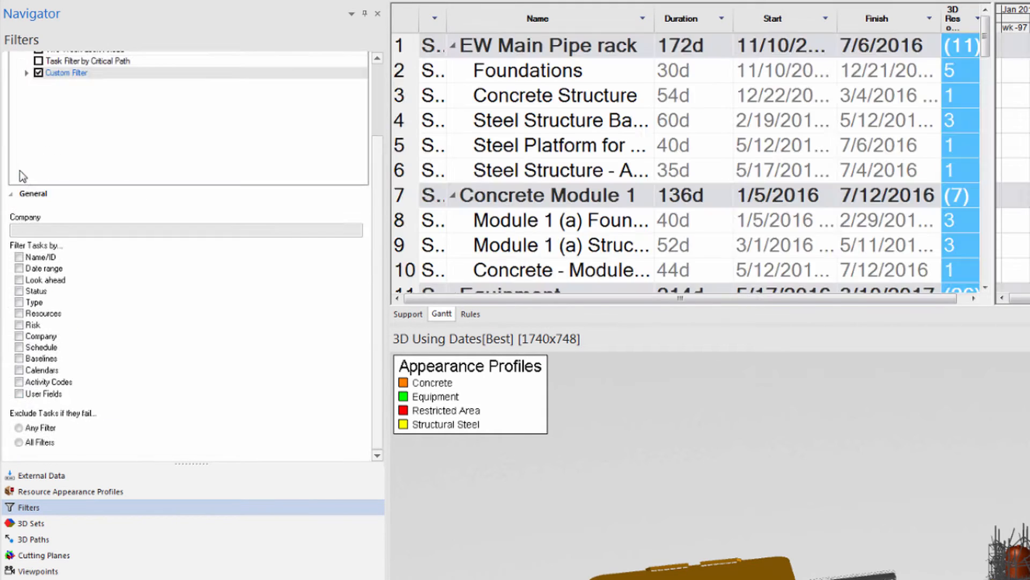
Set Custom Filter to filter tasks by Company and bring up the list of companies.
click(19, 336)
click(11, 451)
scroll(31, 414, down, 4)
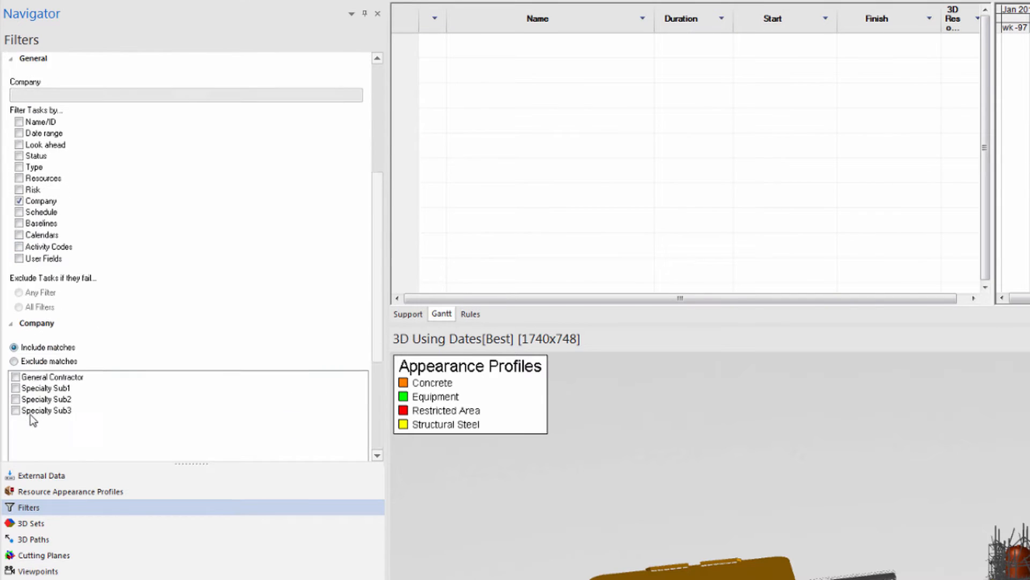
Try General Contractor, Specialty Sub1 and Specialty Sub2 one at a time as included matches, and remove the Company criterion.
click(16, 341)
click(16, 342)
click(15, 352)
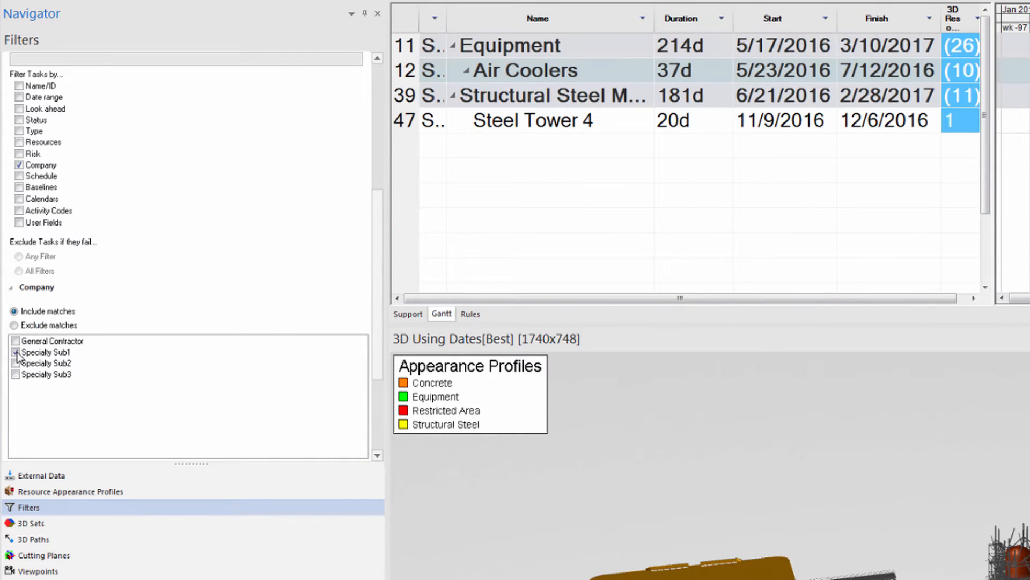
click(15, 352)
click(15, 363)
click(15, 363)
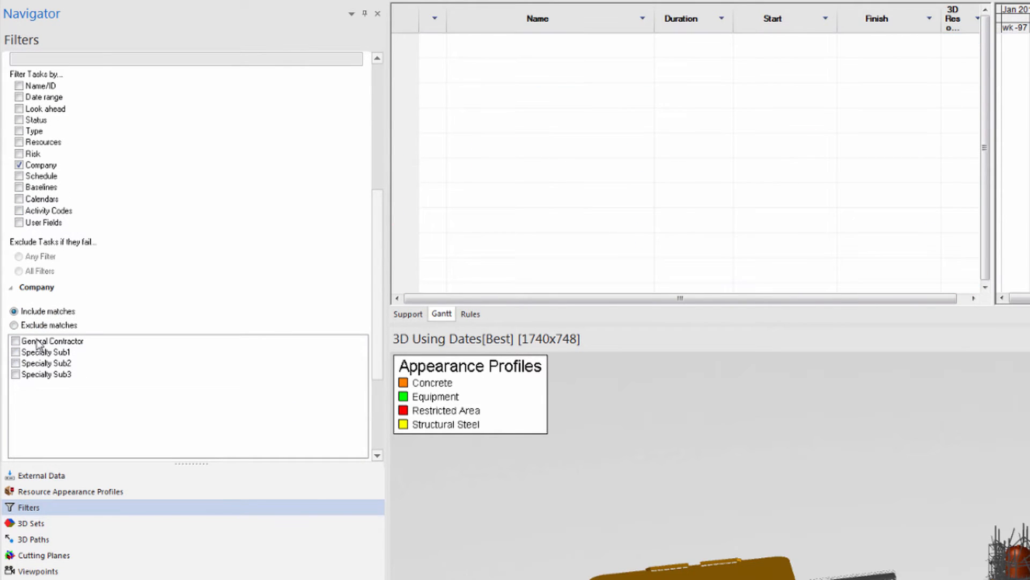
click(18, 165)
Preview Custom Filter's Schedule criterion on critical tasks, review the filtered tasks and schedule options, and remove the criterion.
click(19, 347)
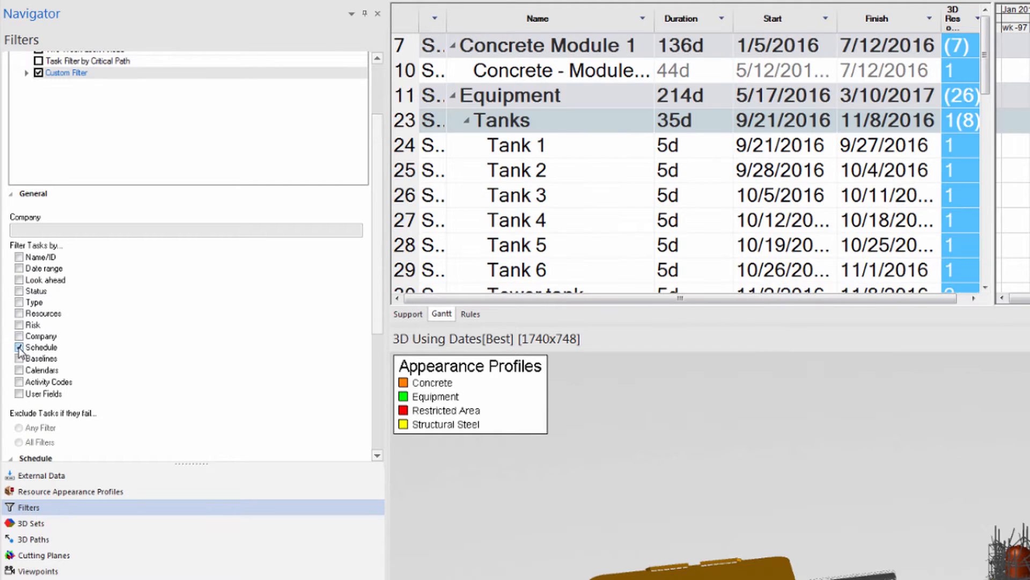
scroll(558, 134, down, 5)
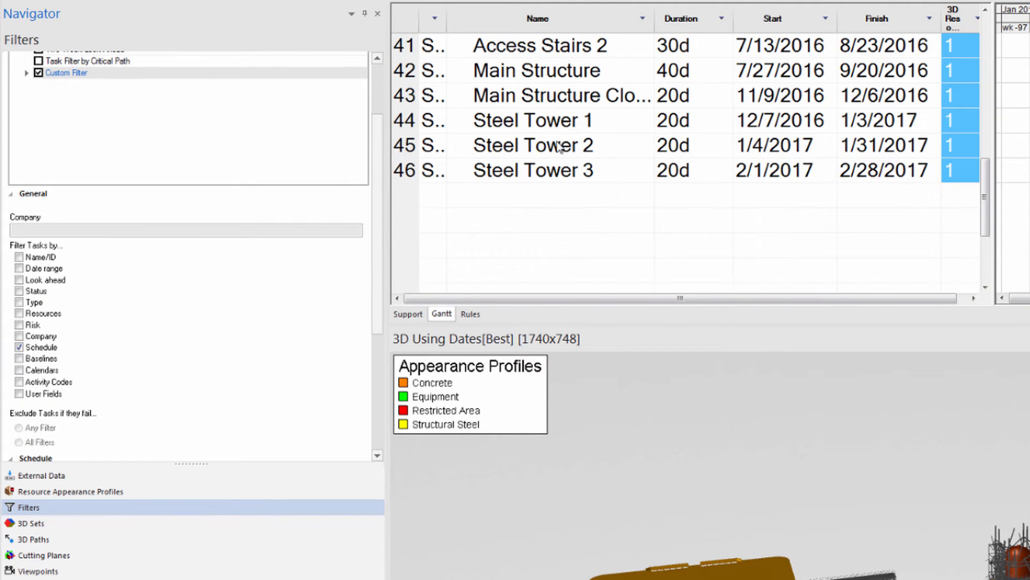
scroll(371, 301, down, 3)
scroll(370, 301, down, 3)
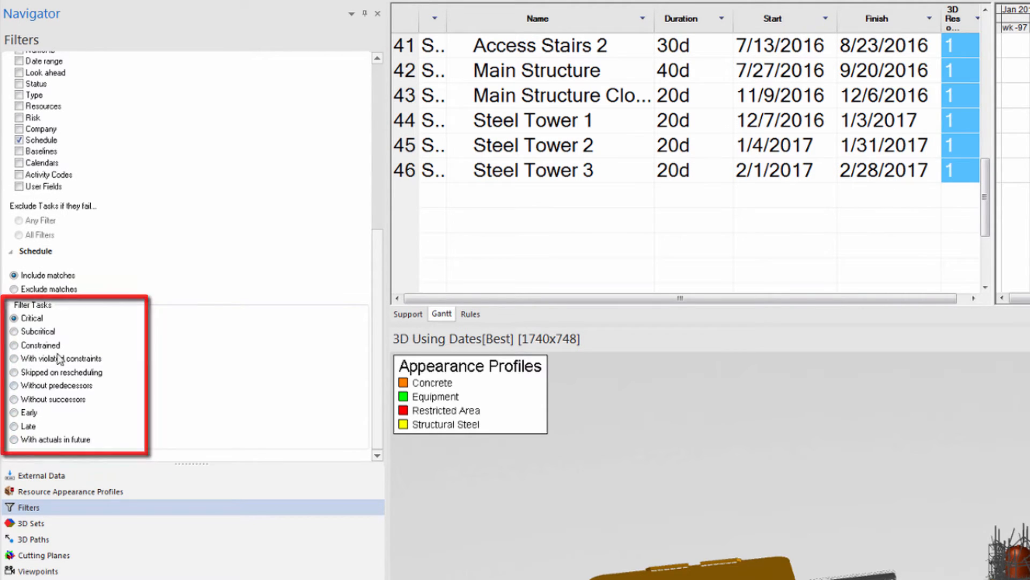
click(19, 141)
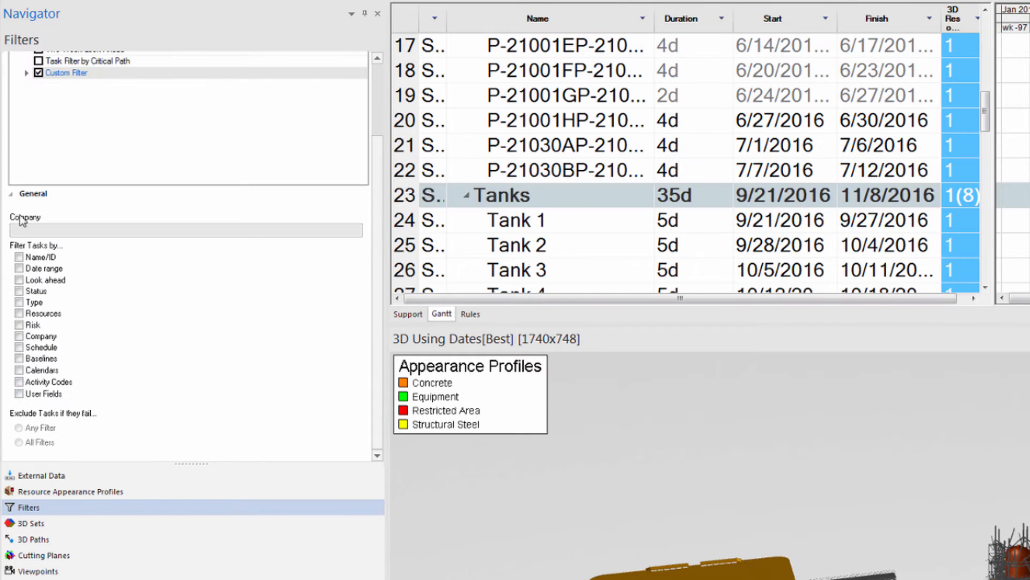
Try Baseline 11/10/2015 as an included match under the Baselines criterion, and remove that criterion from Custom Filter.
scroll(20, 370, down, 3)
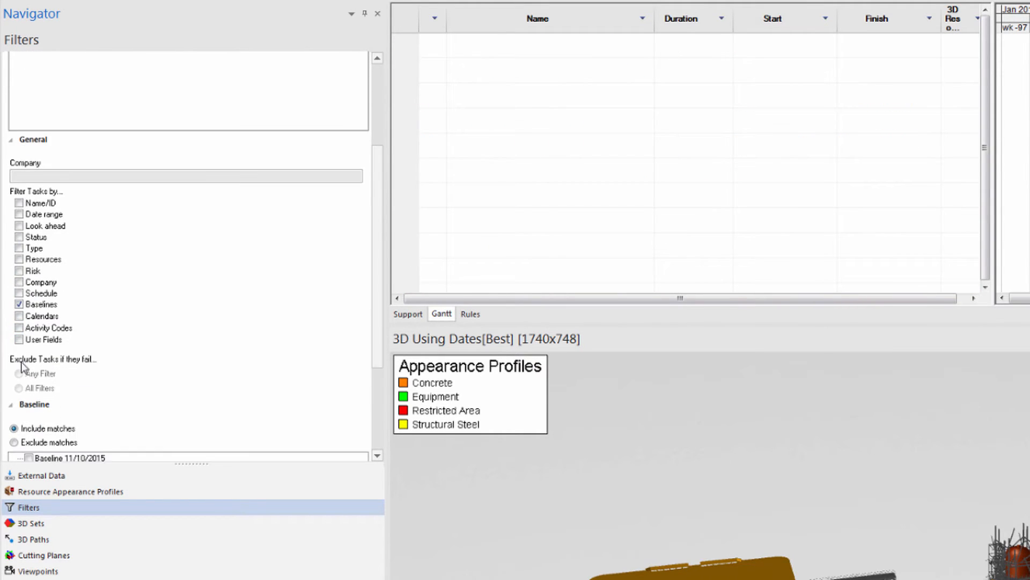
click(28, 414)
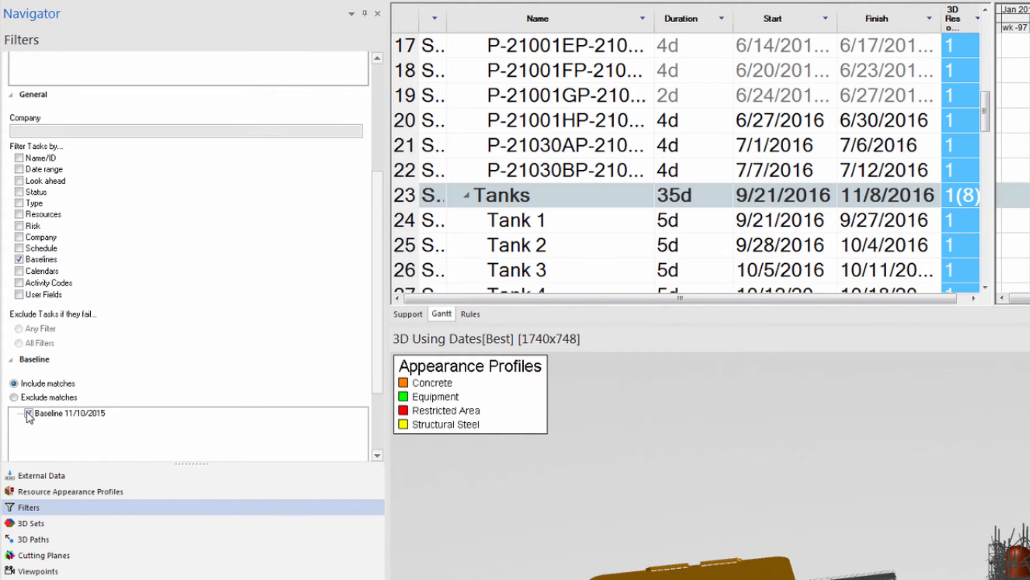
click(28, 414)
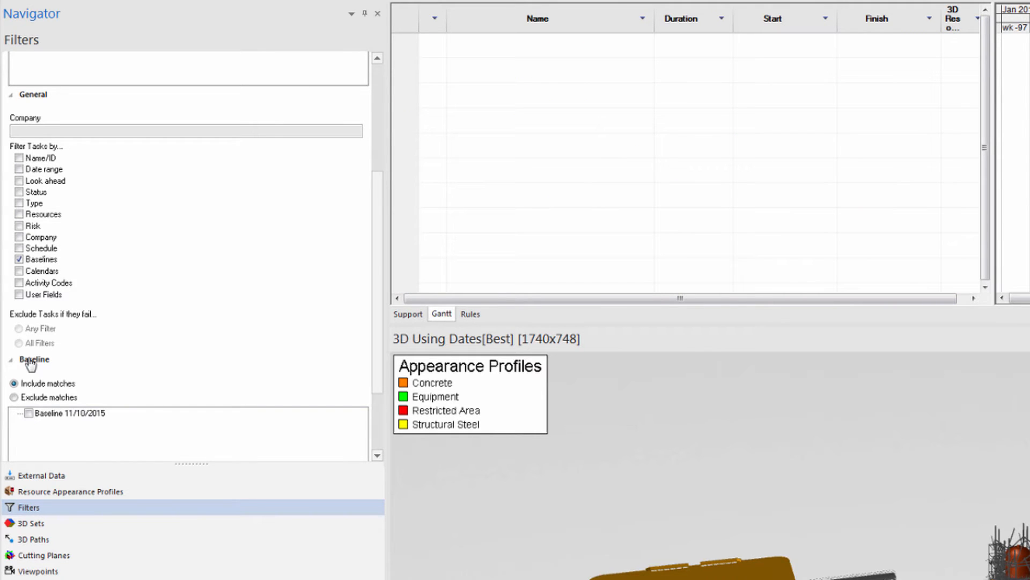
click(19, 260)
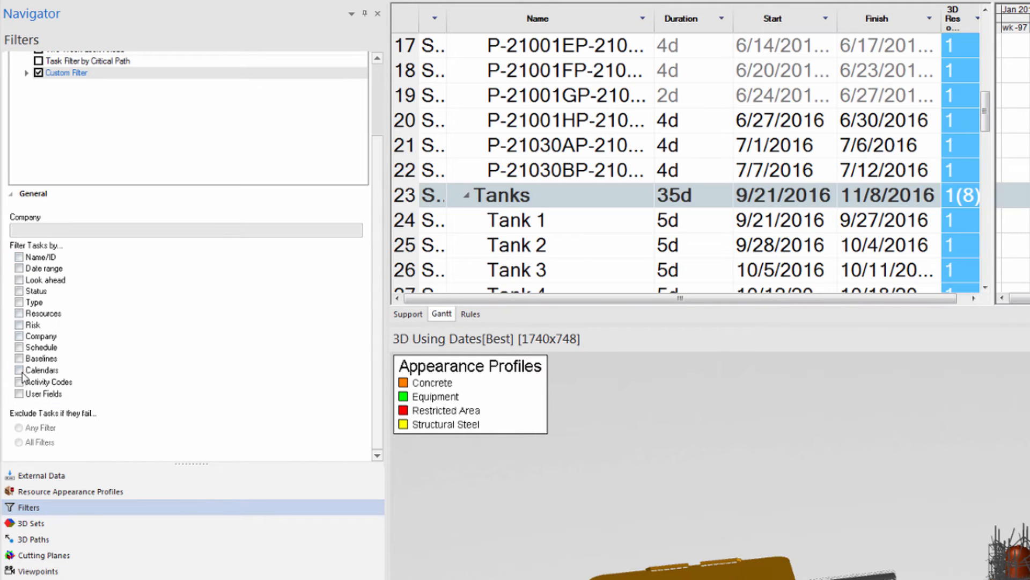
Preview the Calendars criterion and its Project Calendar match option on Custom Filter, and remove it again.
click(19, 370)
scroll(32, 408, down, 1)
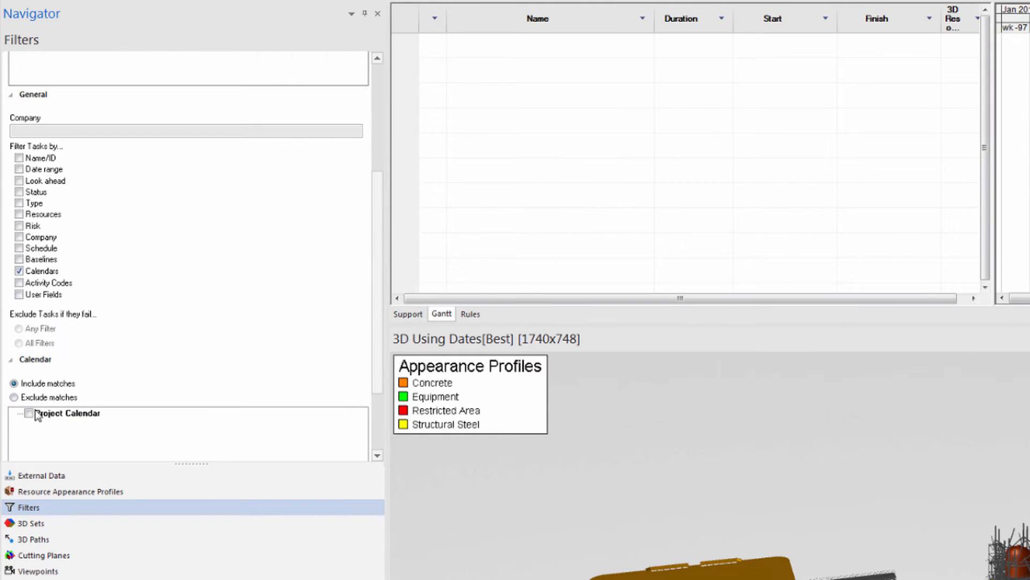
click(20, 272)
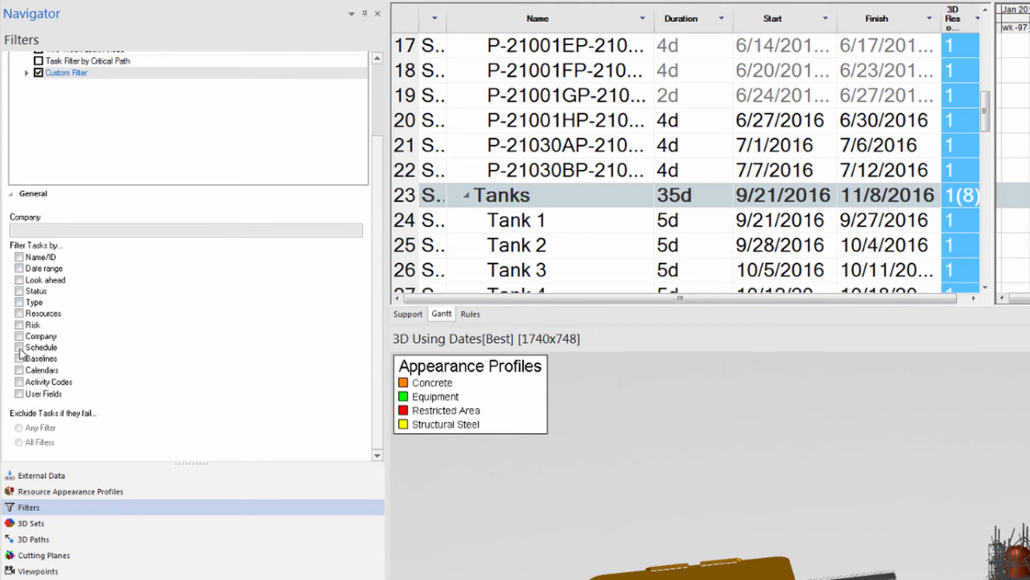
Preview the Activity Codes criterion and its match options on Custom Filter, and remove the criterion.
click(18, 381)
scroll(25, 368, down, 3)
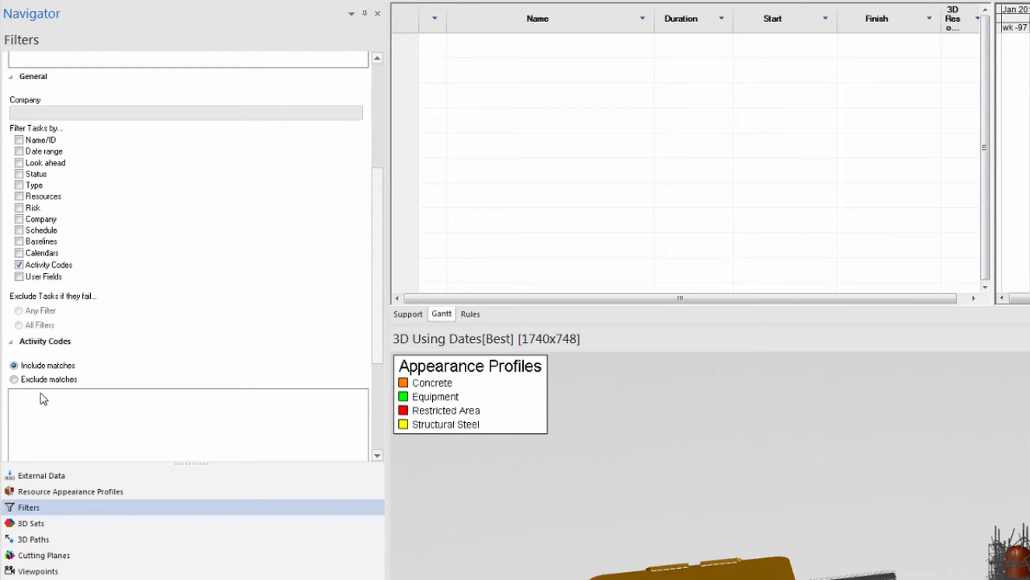
click(19, 265)
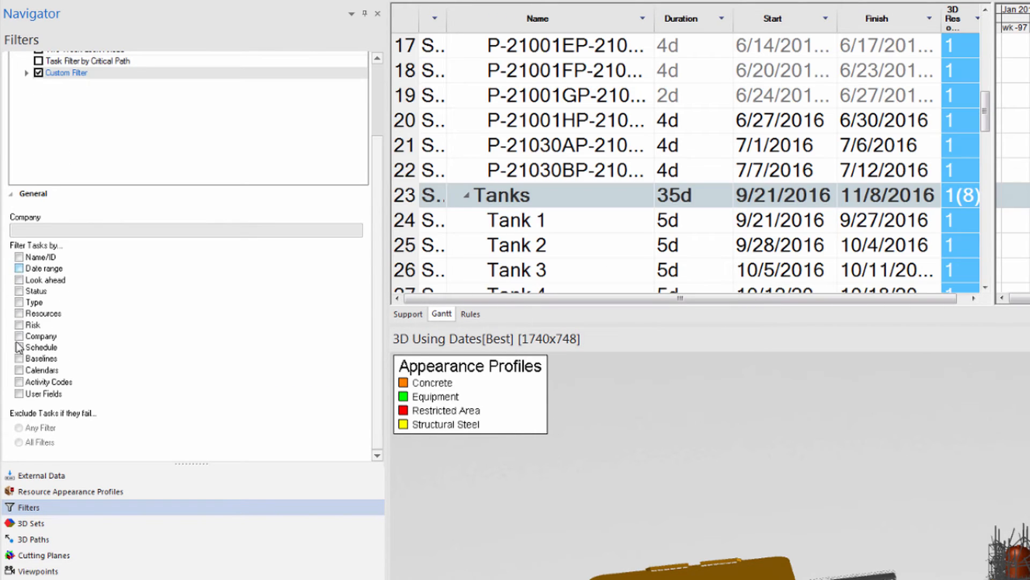
Preview the User Fields criterion and its field and value list on Custom Filter, and remove it again.
click(18, 394)
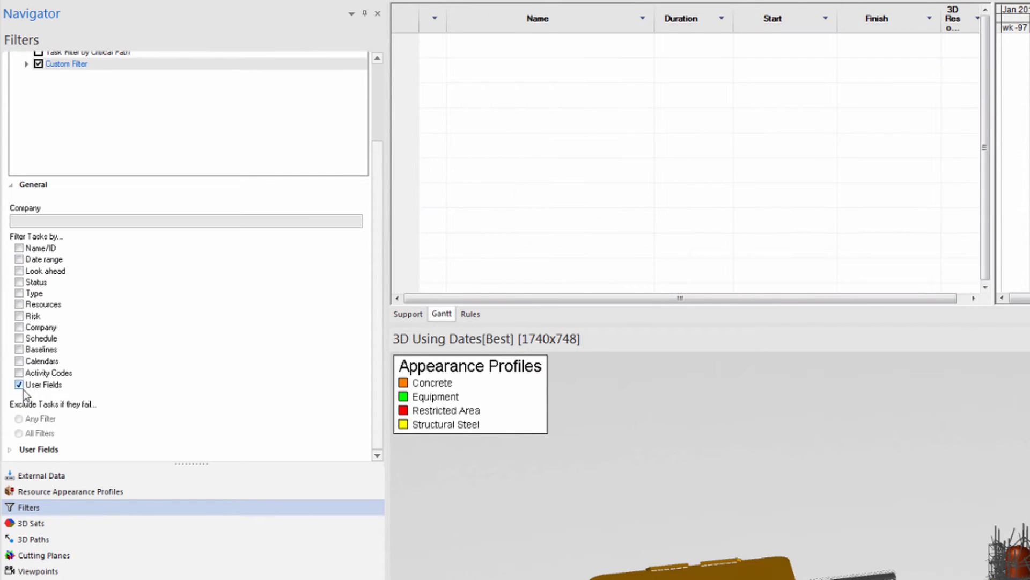
scroll(16, 440, down, 1)
scroll(24, 429, down, 1)
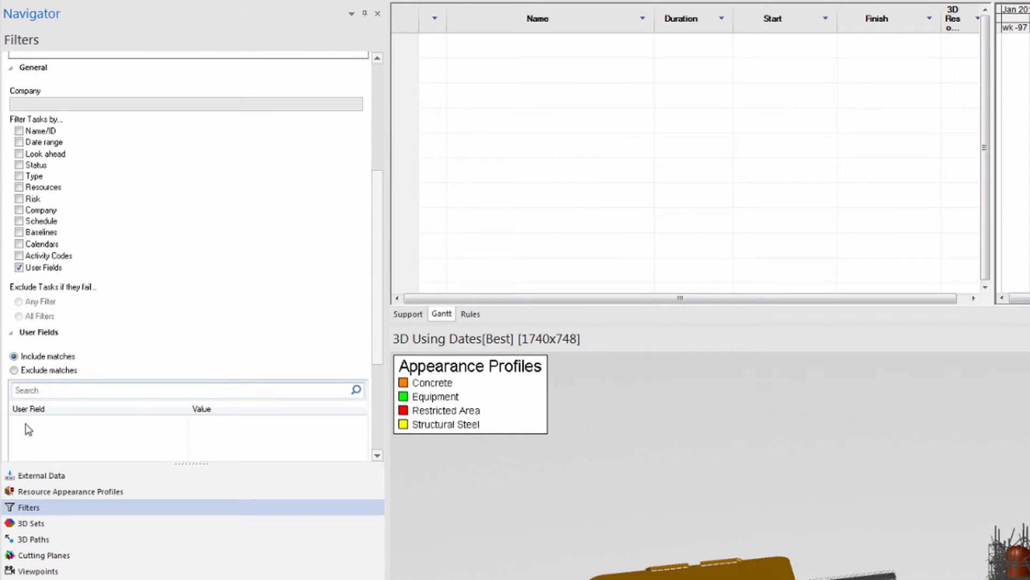
click(19, 267)
scroll(376, 268, up, 2)
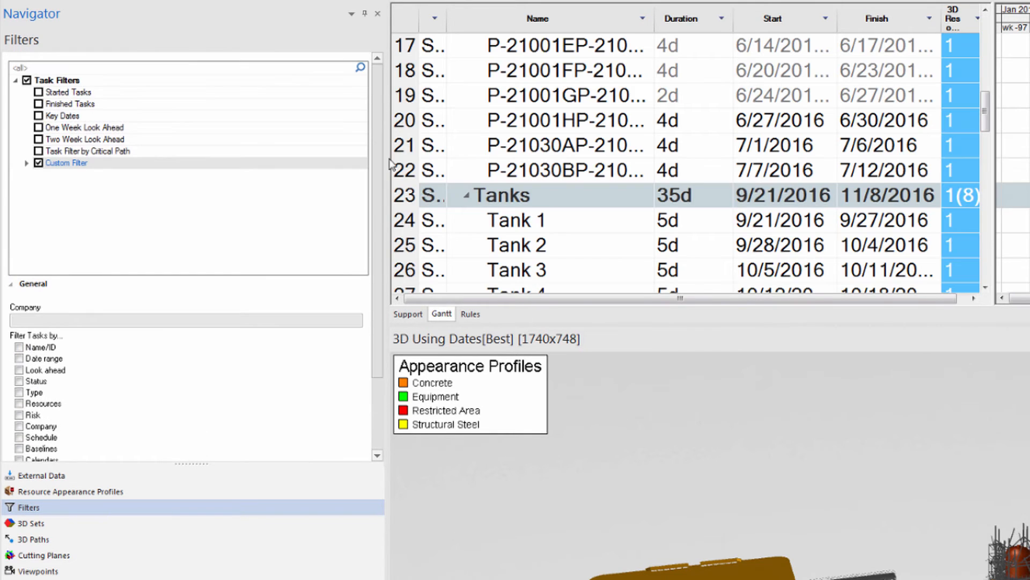
Turn off the Custom Filter task filter and create a new 3D filter named Custom Filter in 3D Sets.
click(37, 163)
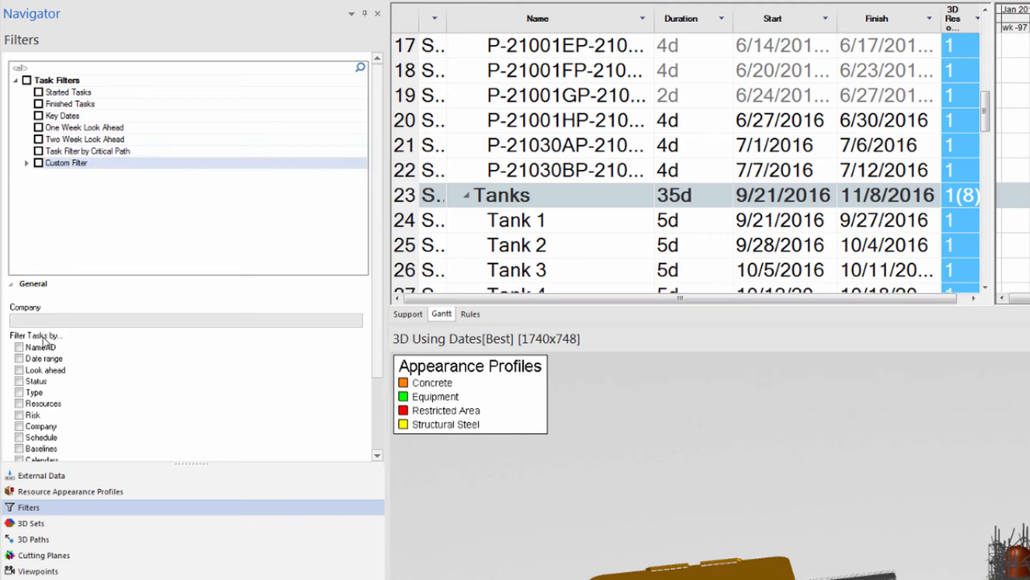
click(31, 523)
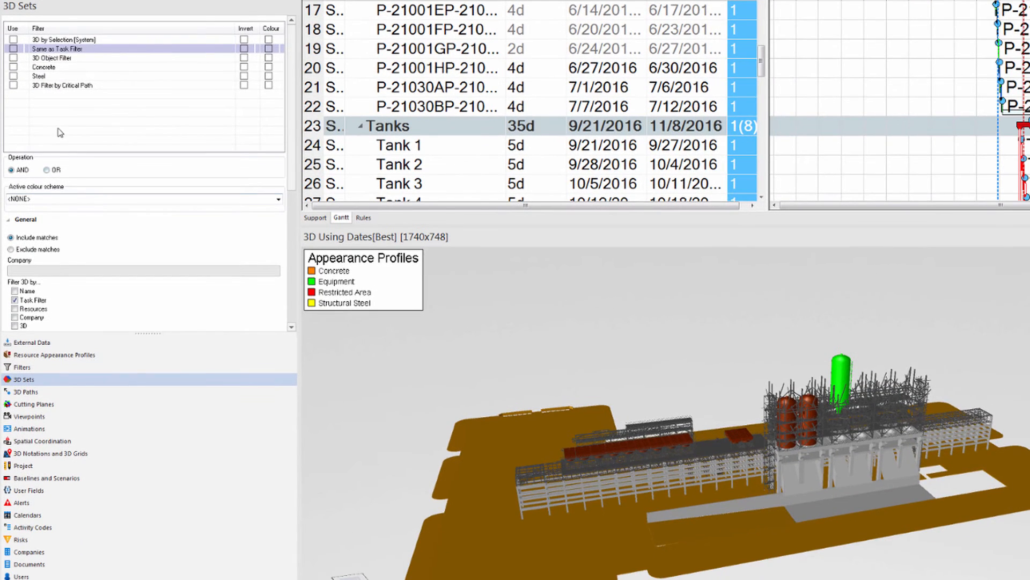
click(34, 85)
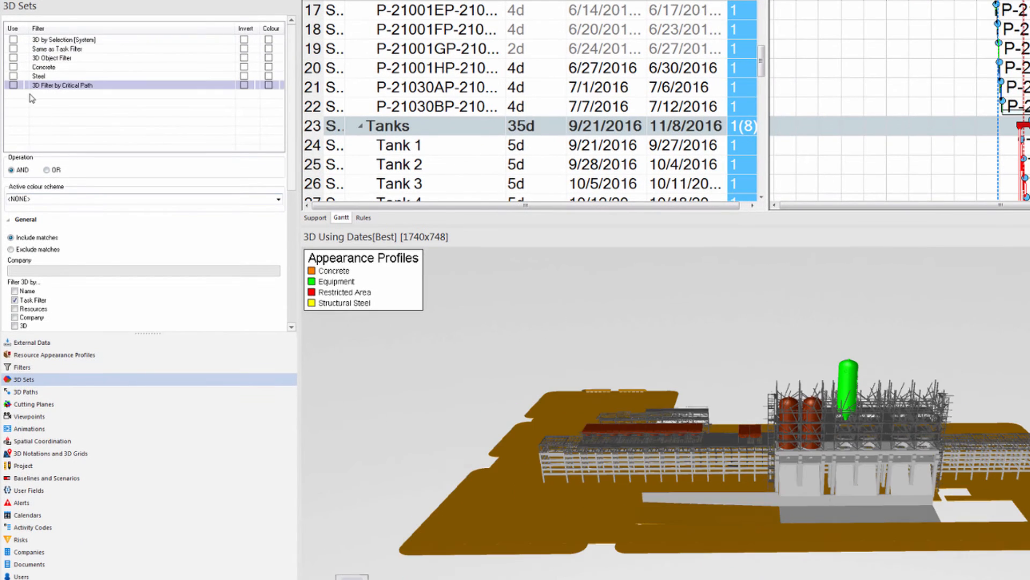
right_click(37, 103)
click(56, 105)
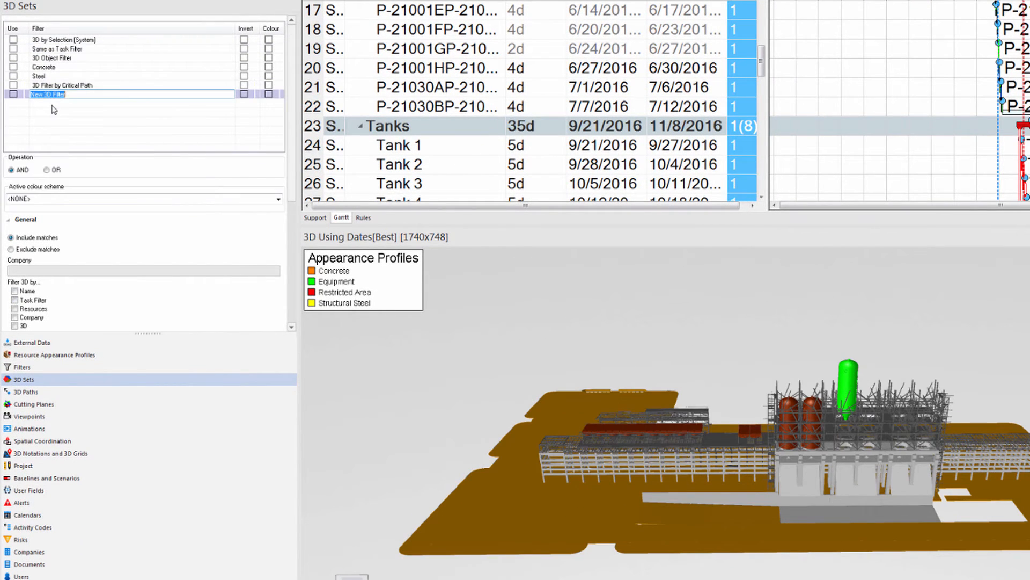
text(Custom)
key(Return)
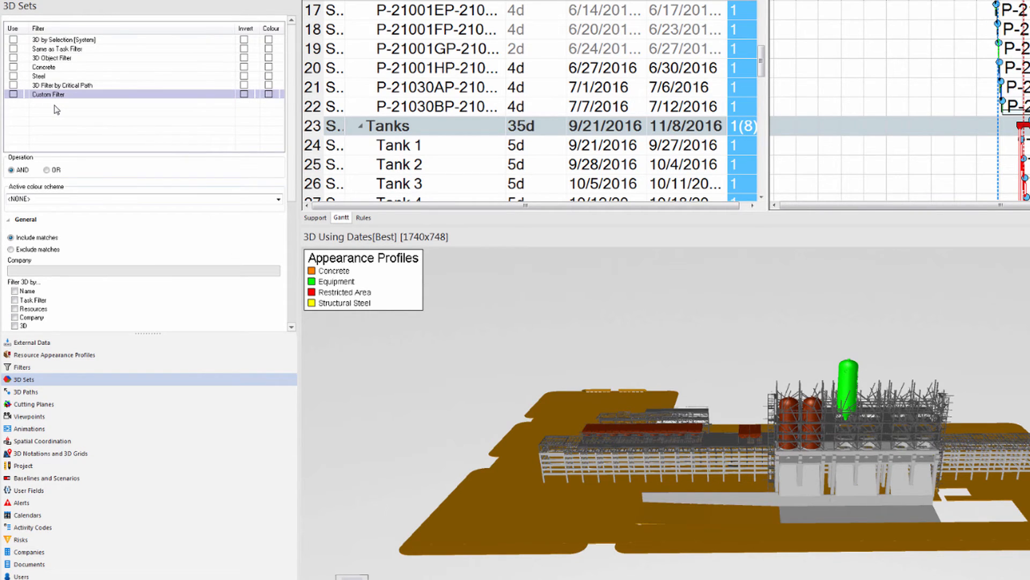
Make the 3D Custom Filter filter by User Fields, including matches where Work Package is 2.
scroll(293, 162, down, 4)
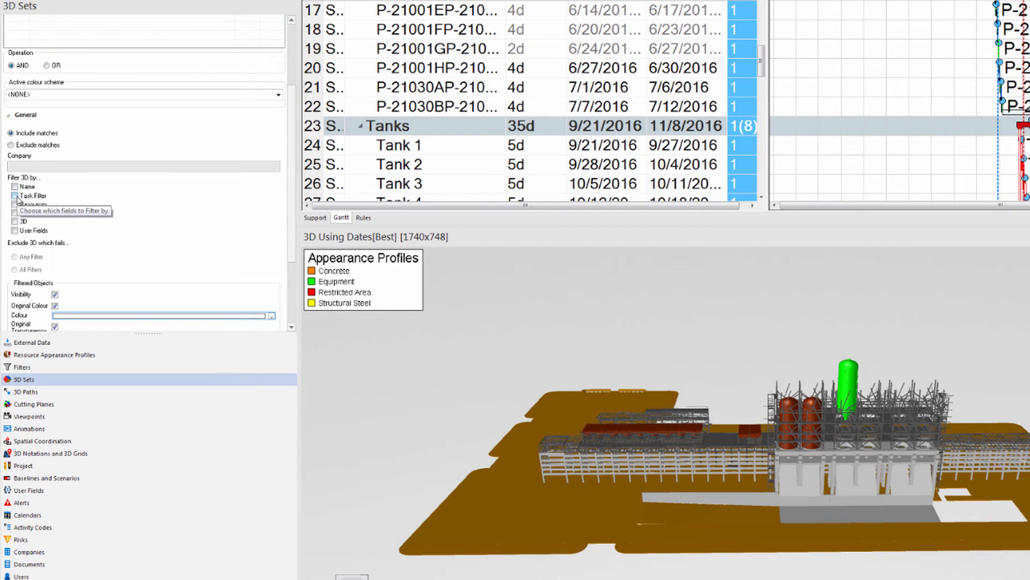
click(15, 231)
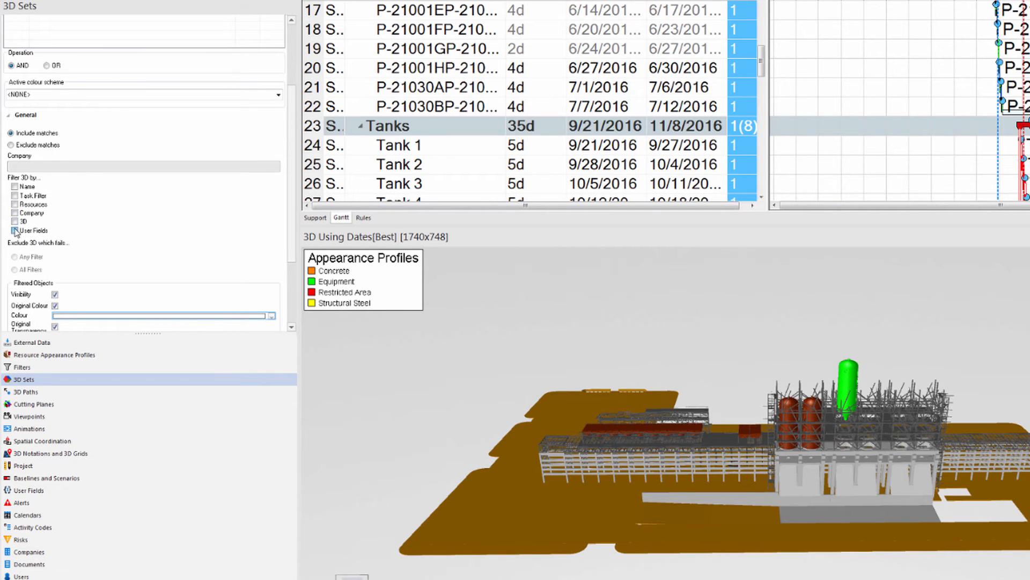
scroll(293, 175, down, 10)
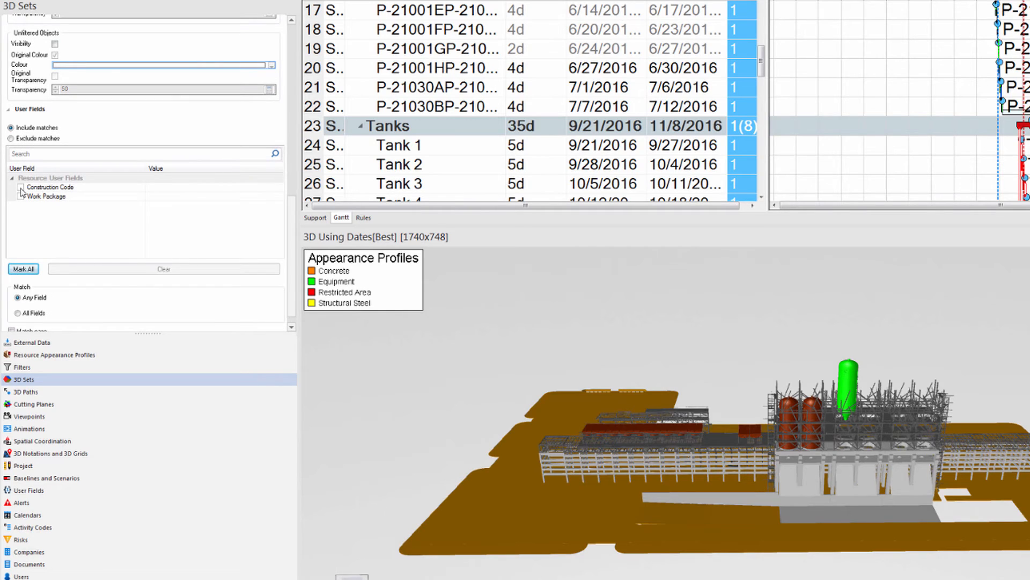
click(21, 197)
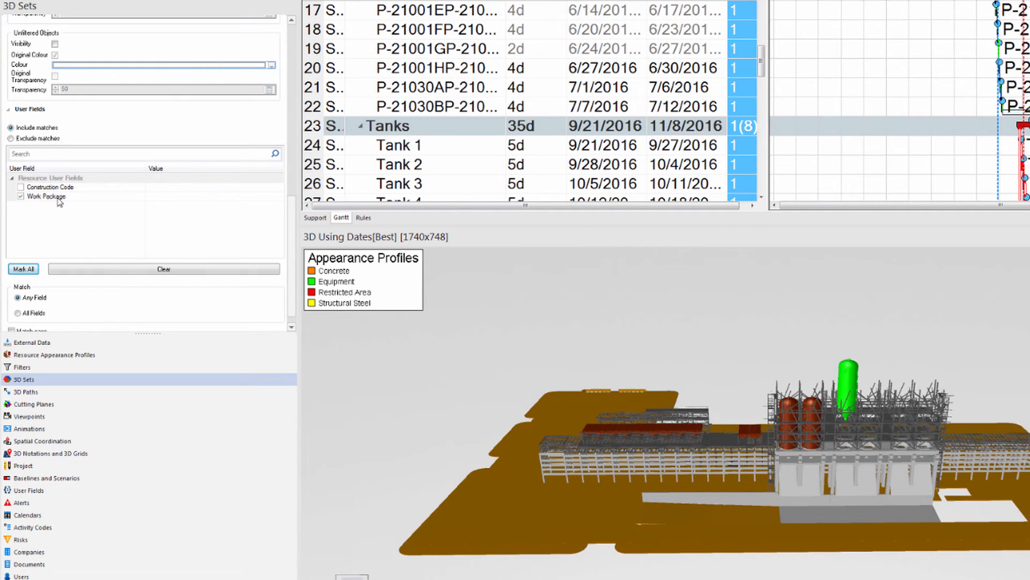
click(157, 196)
text(2)
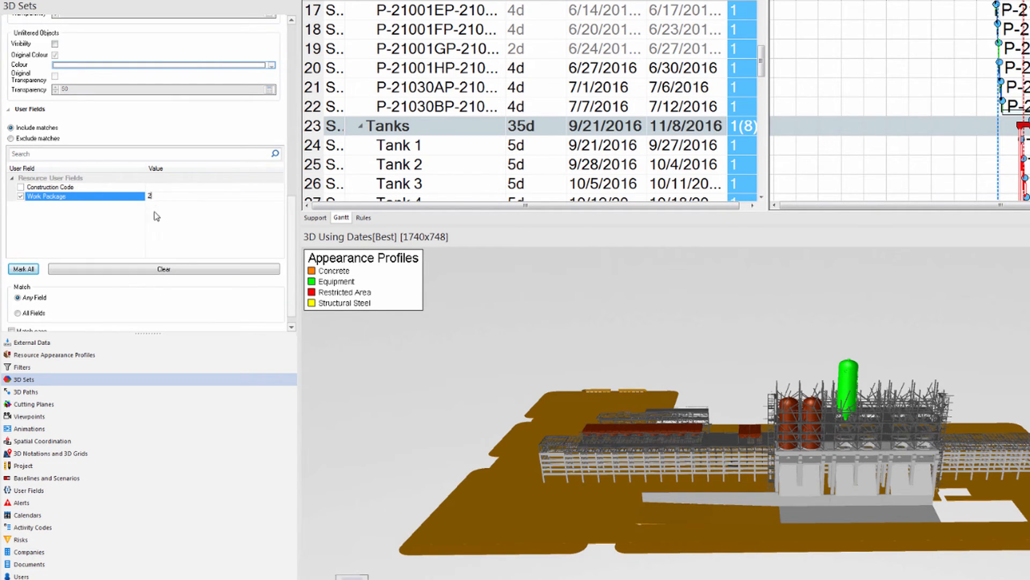
click(174, 236)
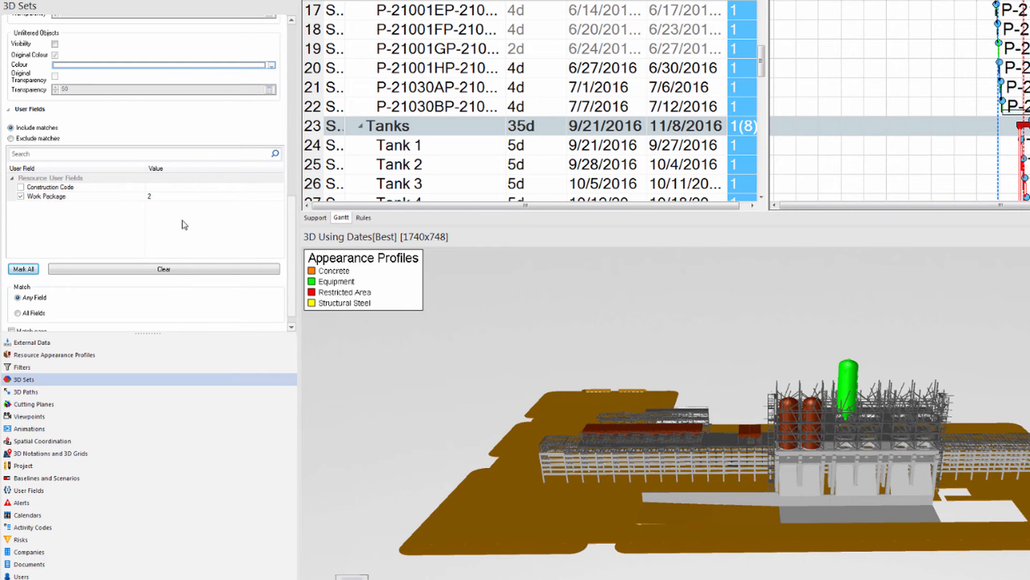
Apply Custom Filter to the 3D view and inspect the filtered objects from another angle.
scroll(150, 188, up, 15)
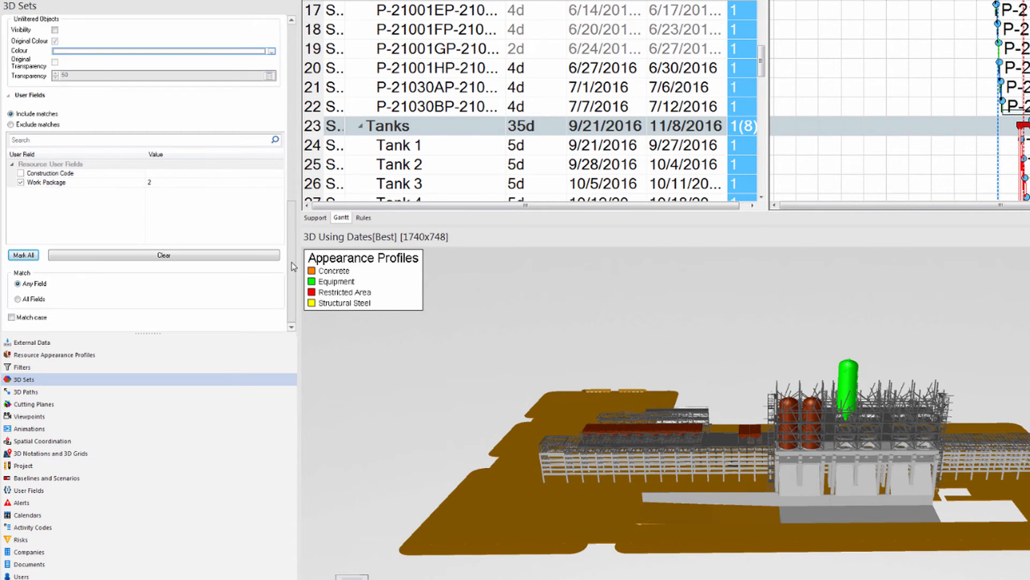
click(14, 95)
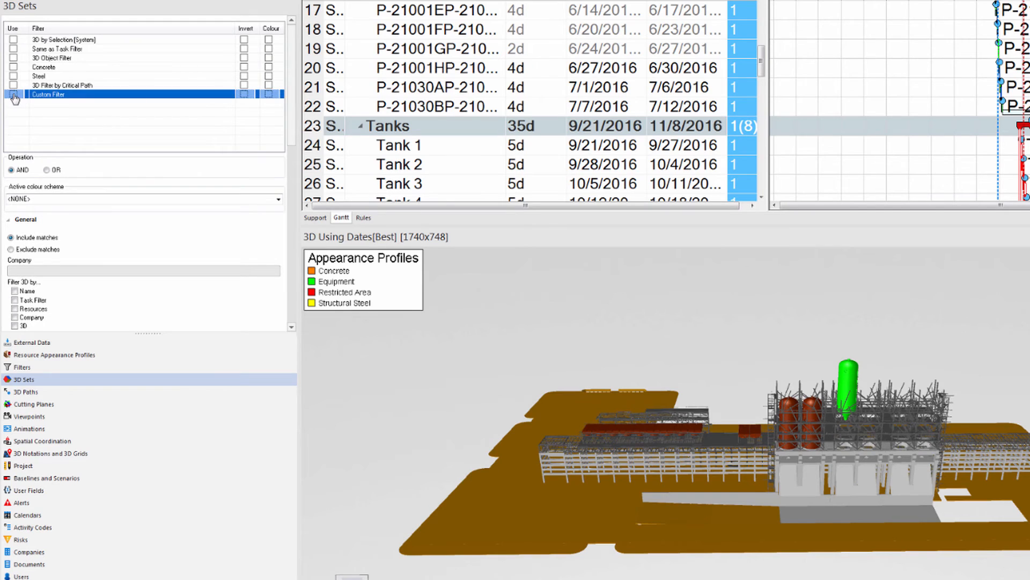
click(13, 94)
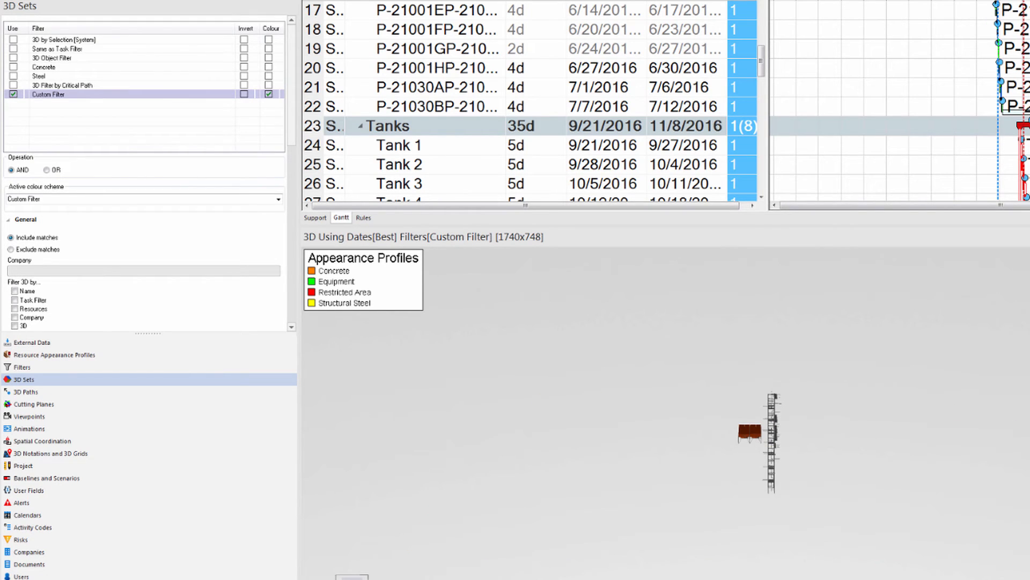
middle_drag(753, 422, 783, 415)
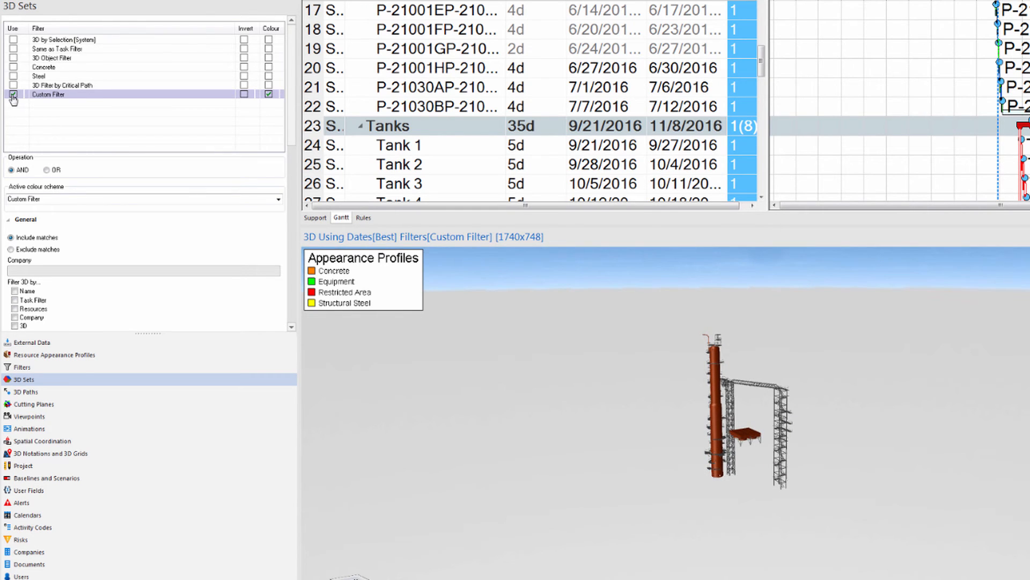
Set Custom Filter's Work Package value to >2 and inspect the filtered structures in the 3D view.
scroll(288, 148, down, 10)
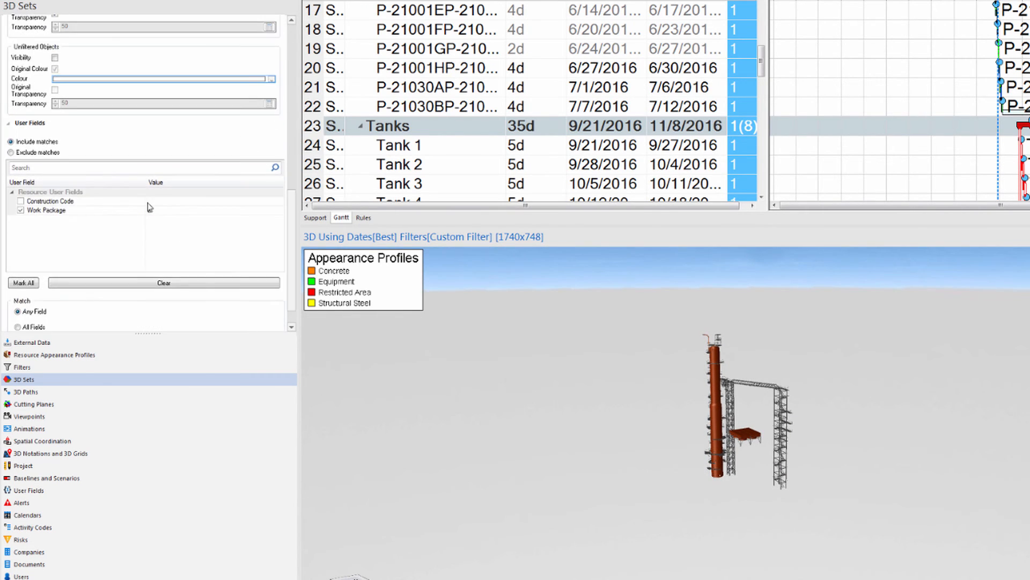
click(148, 210)
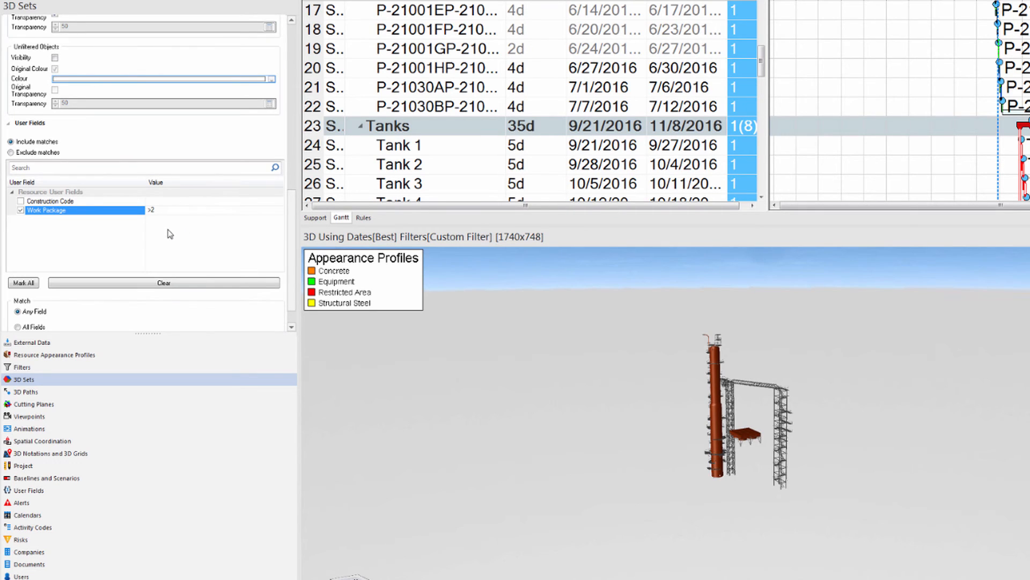
scroll(289, 257, down, 1)
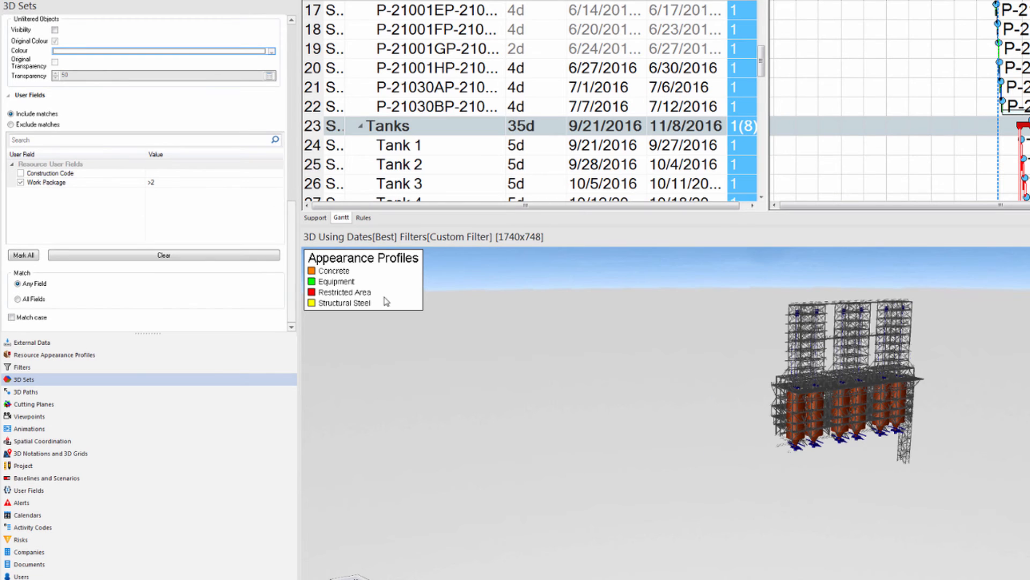
drag(864, 400, 820, 394)
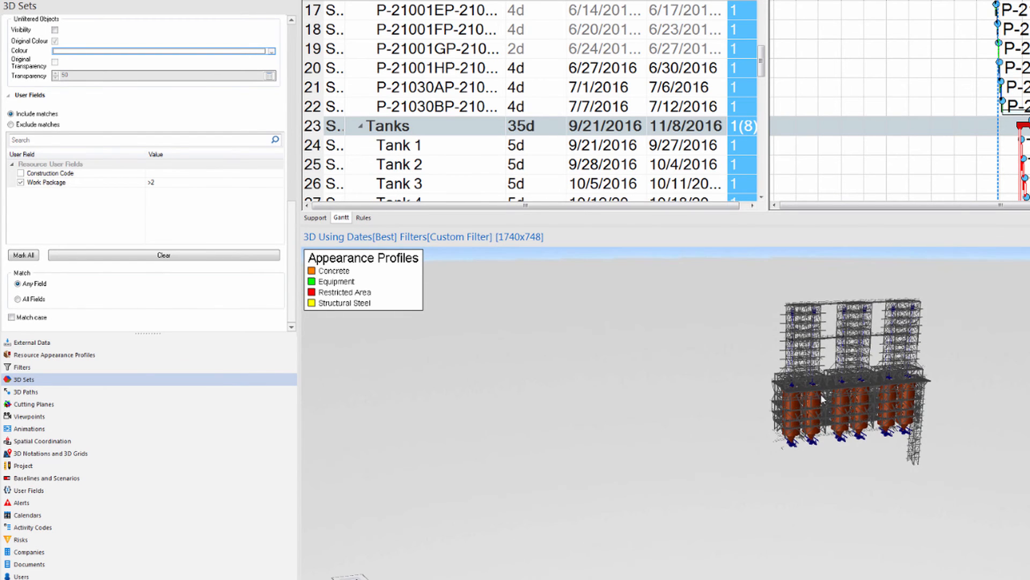
Turn off Custom Filter to show the whole plant model again.
scroll(290, 206, up, 5)
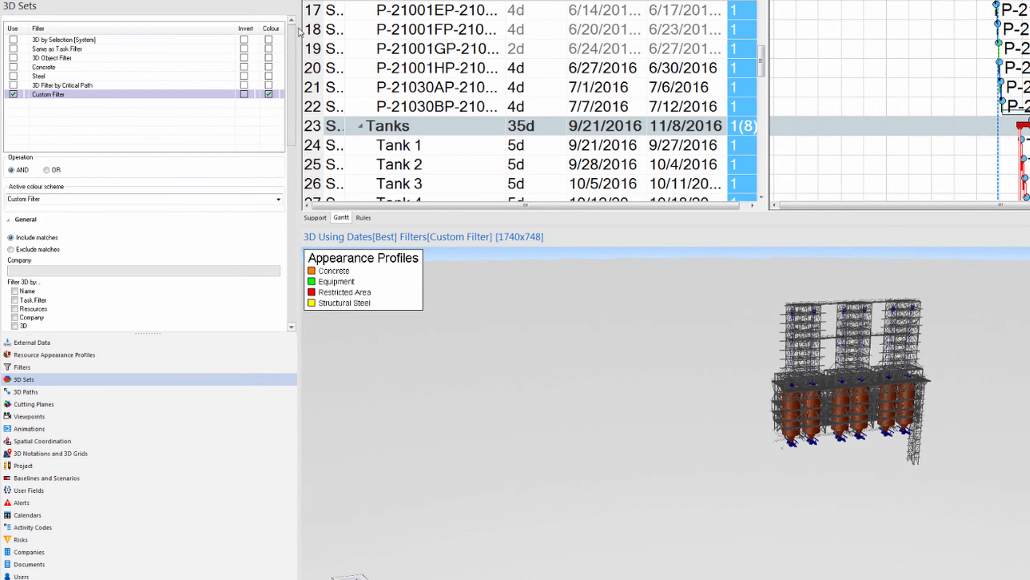
click(13, 94)
click(14, 95)
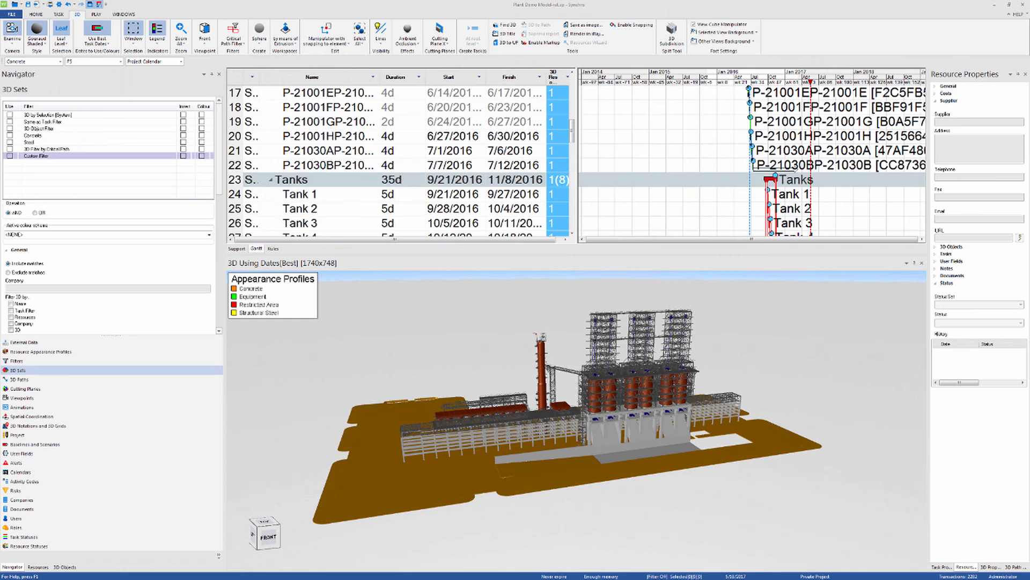
Select the upper steel towers and tall column in the 3D view, and create and apply New 3D Filter from that selection.
click(616, 412)
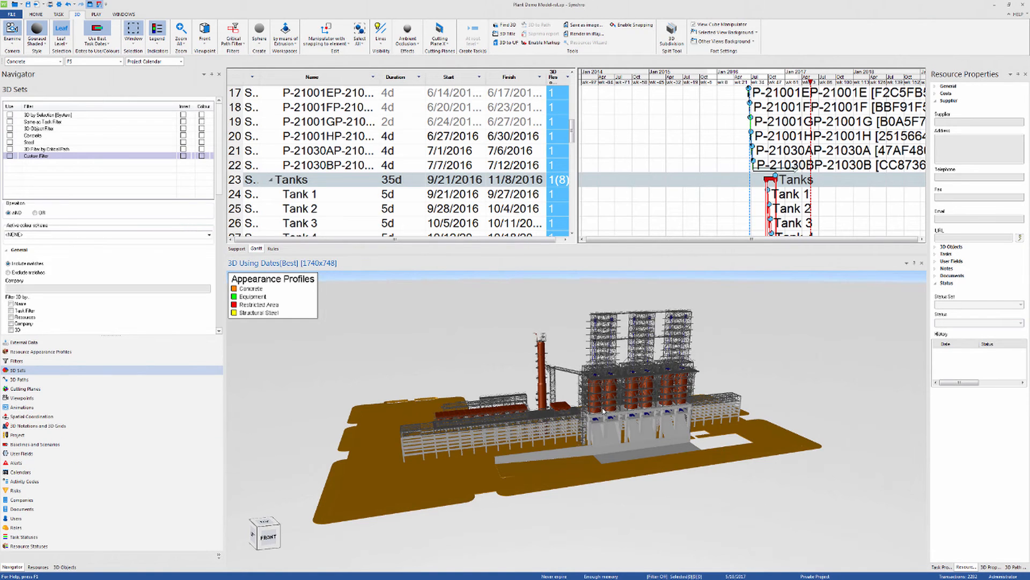
drag(603, 410, 678, 337)
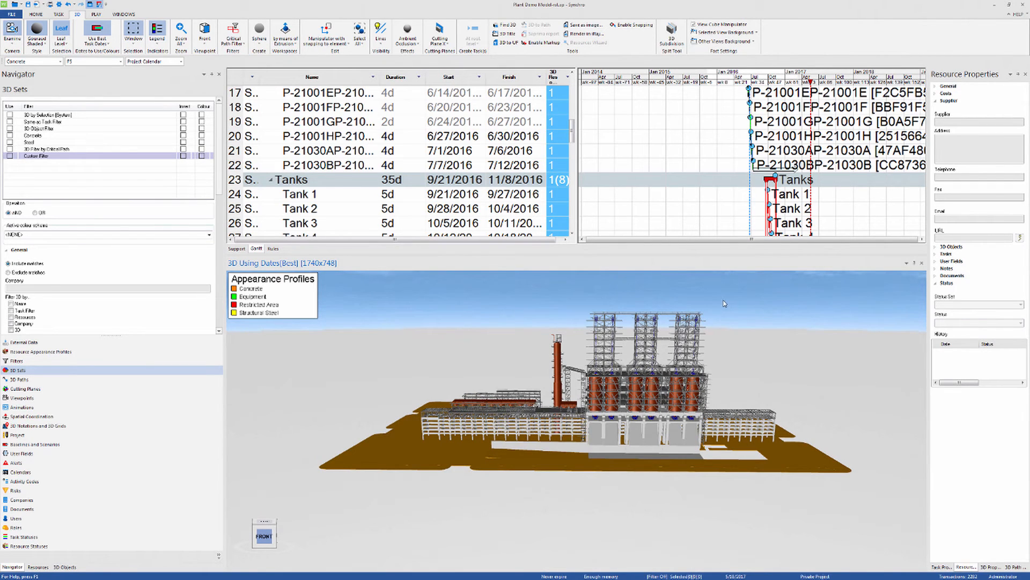
drag(724, 300, 530, 372)
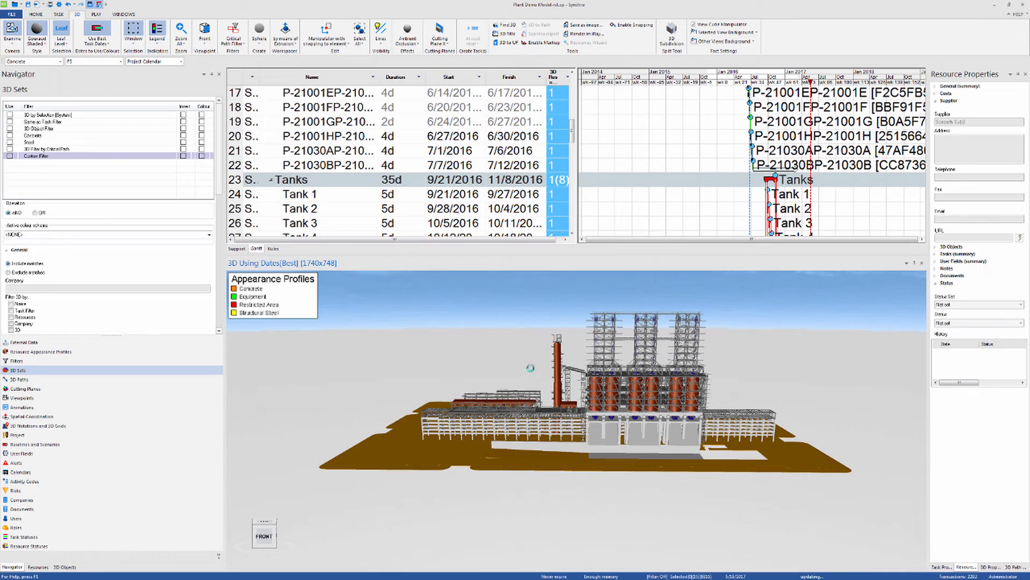
right_click(532, 370)
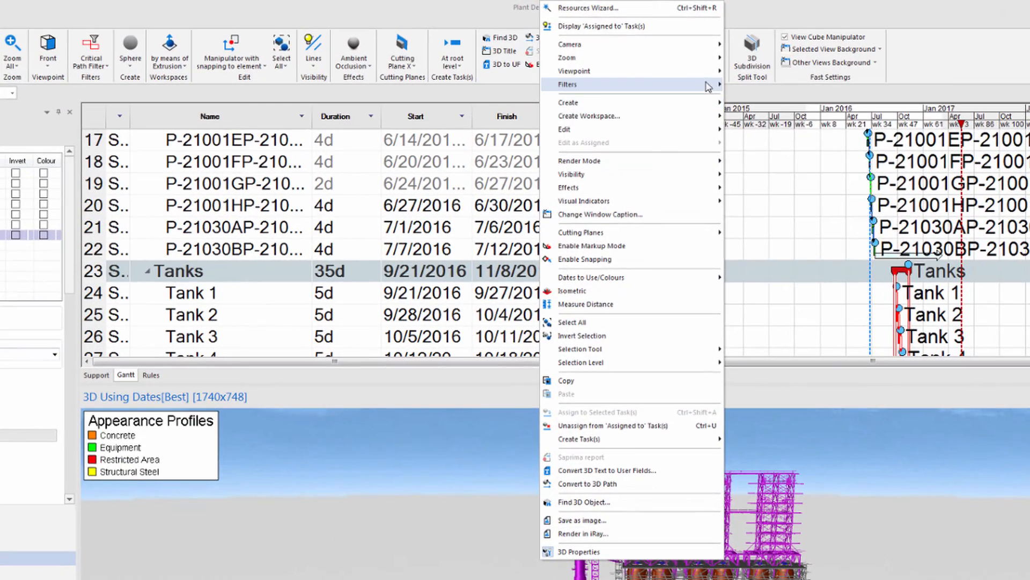
mouse_move(642, 58)
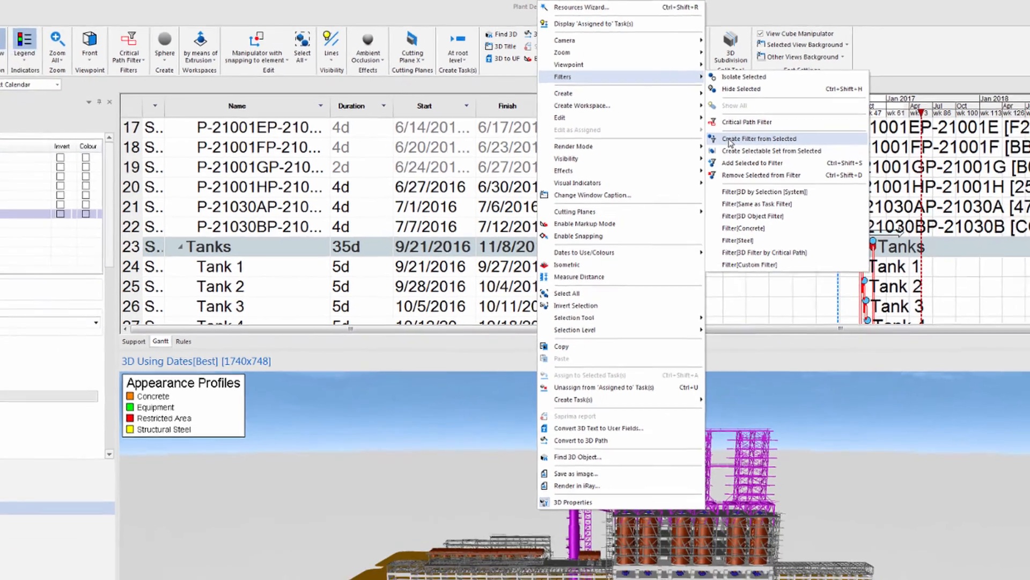
click(750, 154)
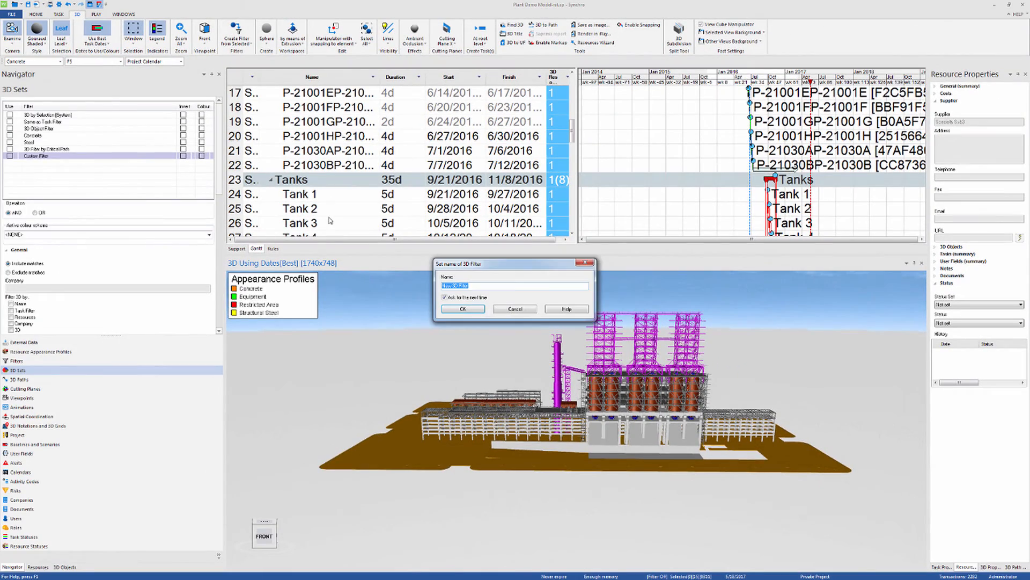
key(Return)
click(10, 163)
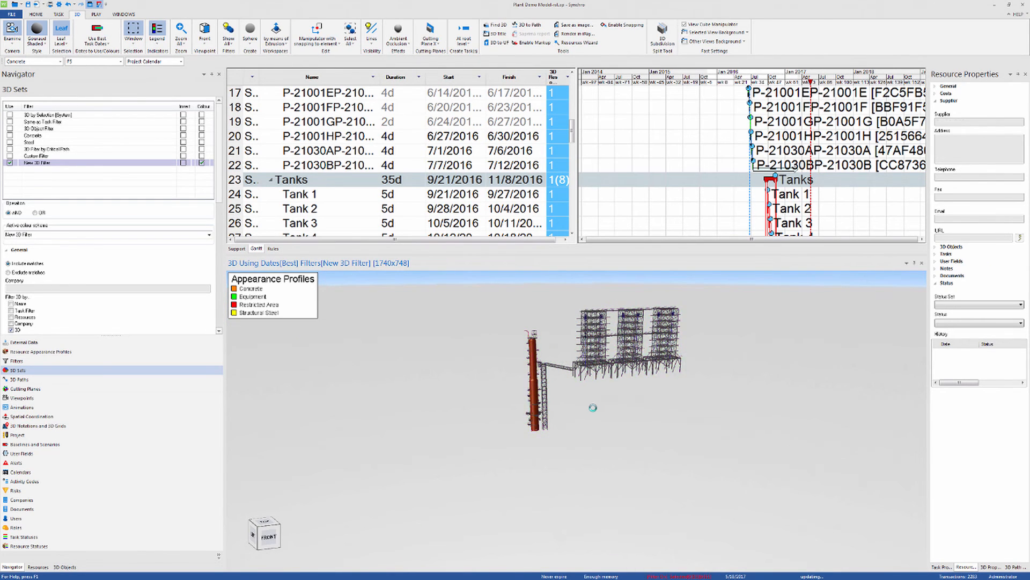
Select the rightmost upper steel tower in the 3D view and remove it from New 3D Filter.
drag(699, 294, 650, 404)
right_click(651, 390)
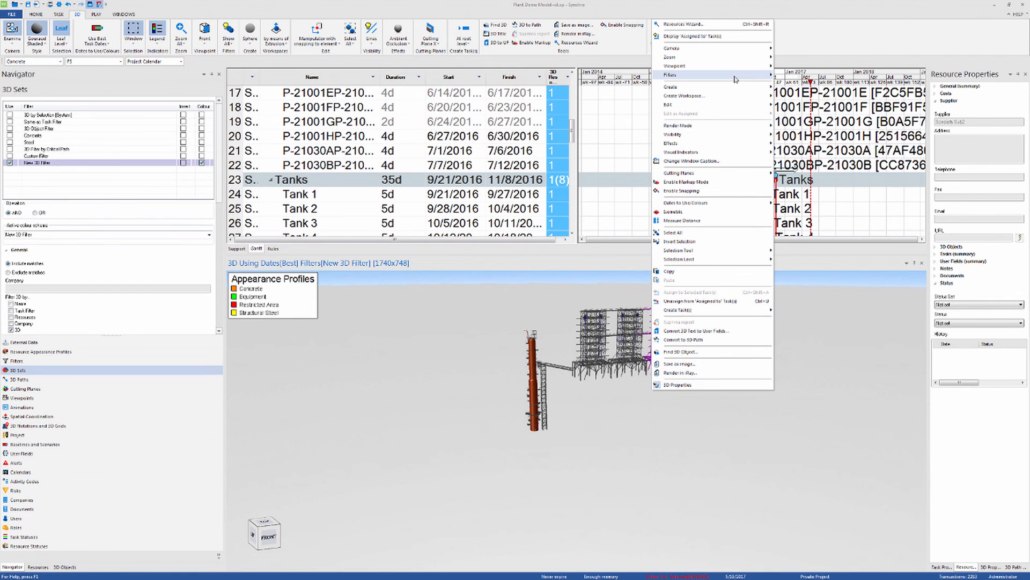
mouse_move(693, 75)
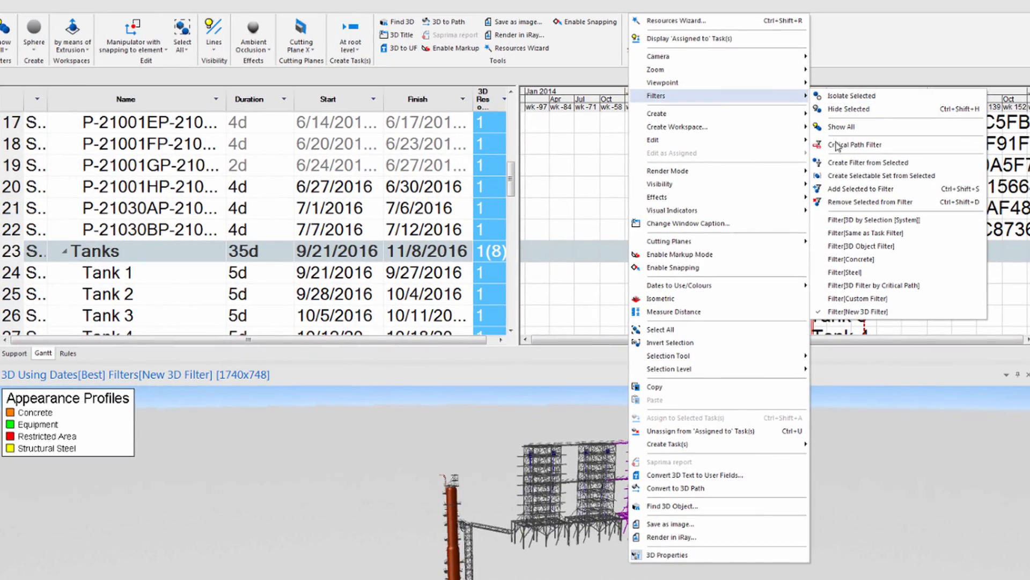
click(839, 202)
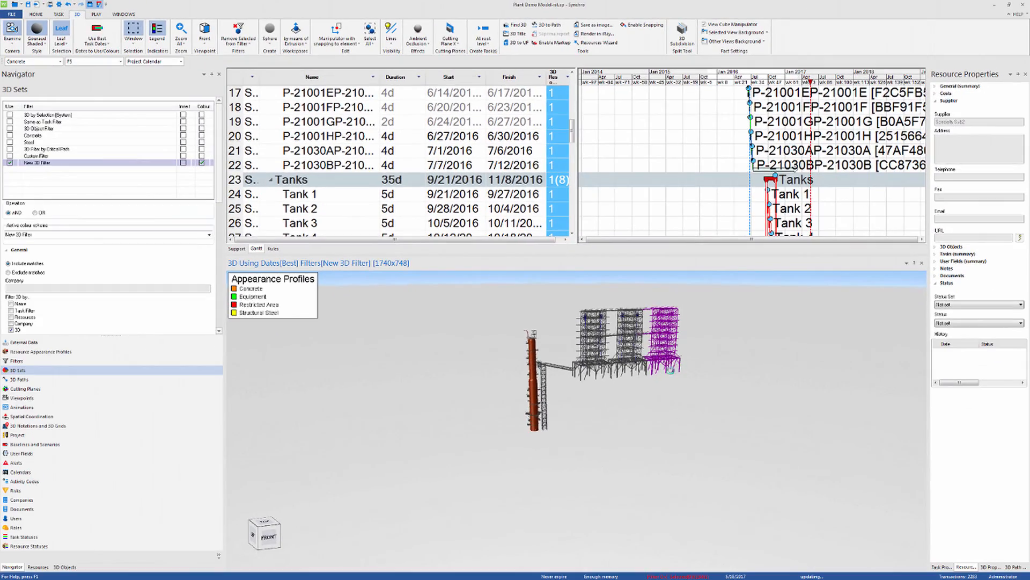
Select Access Stairs 1 to 3 in the resources list and add them to New 3D Filter.
click(38, 566)
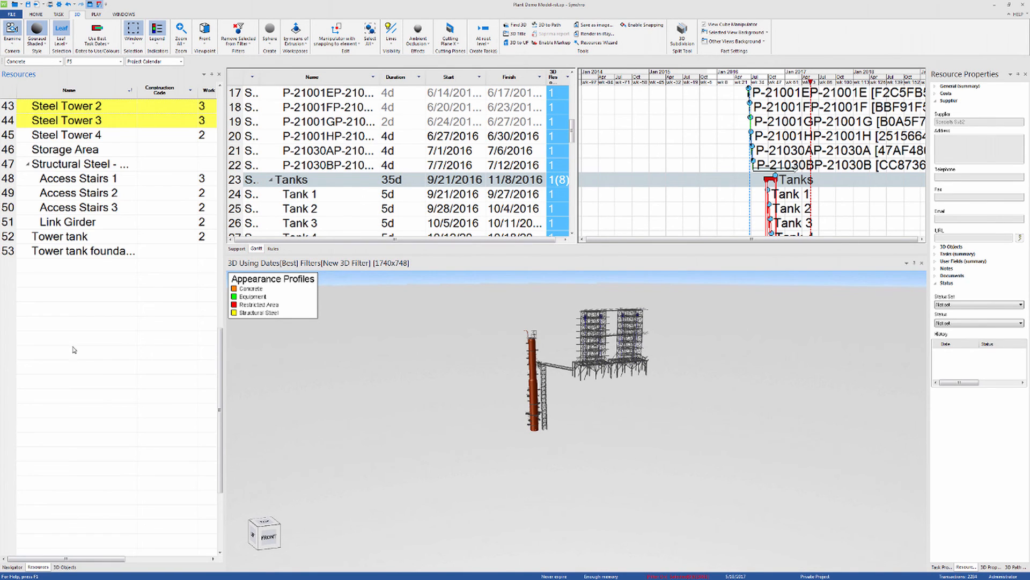
click(86, 222)
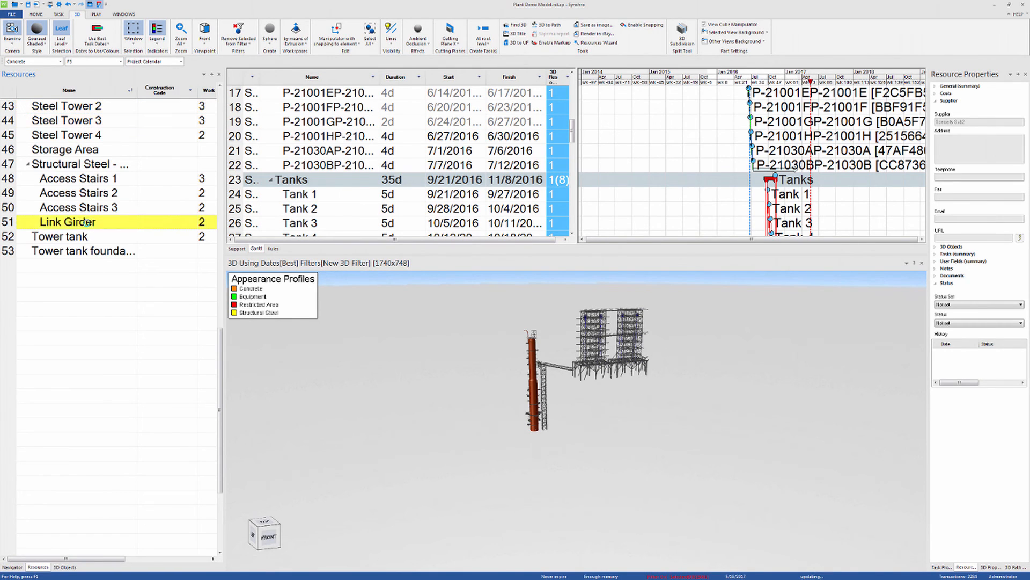
click(83, 185)
shift+click(78, 210)
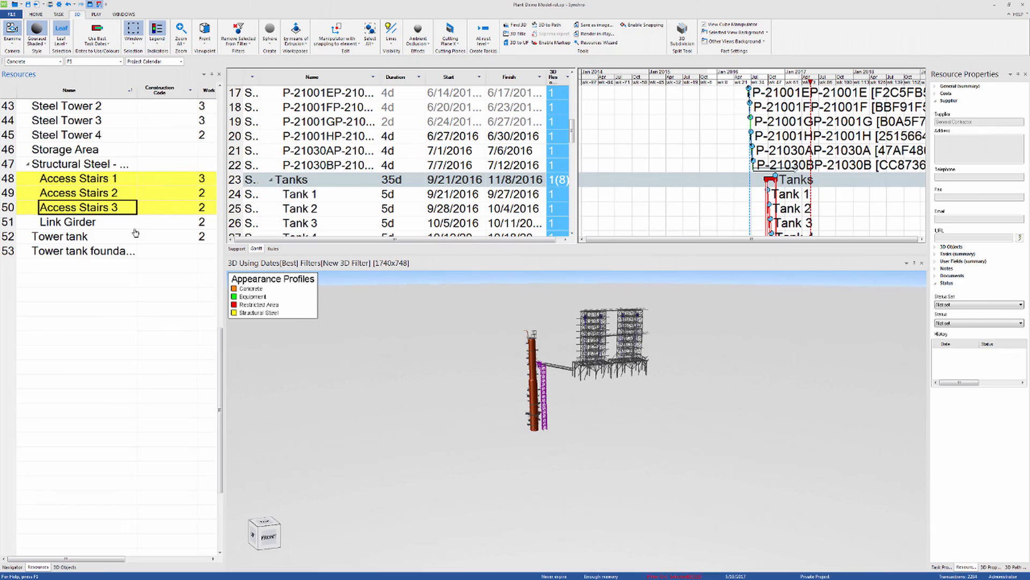
right_click(555, 398)
mouse_move(585, 80)
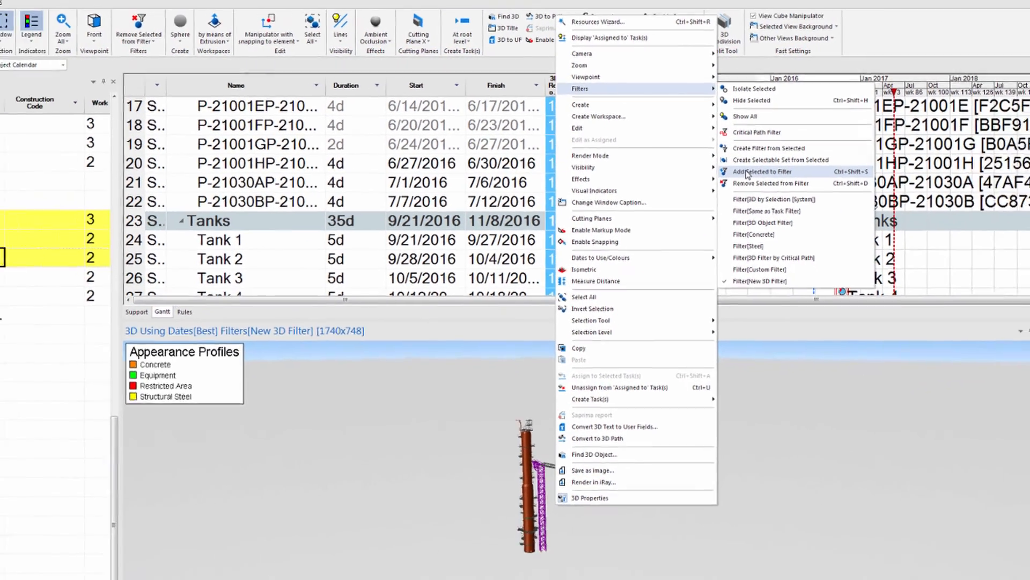
click(777, 189)
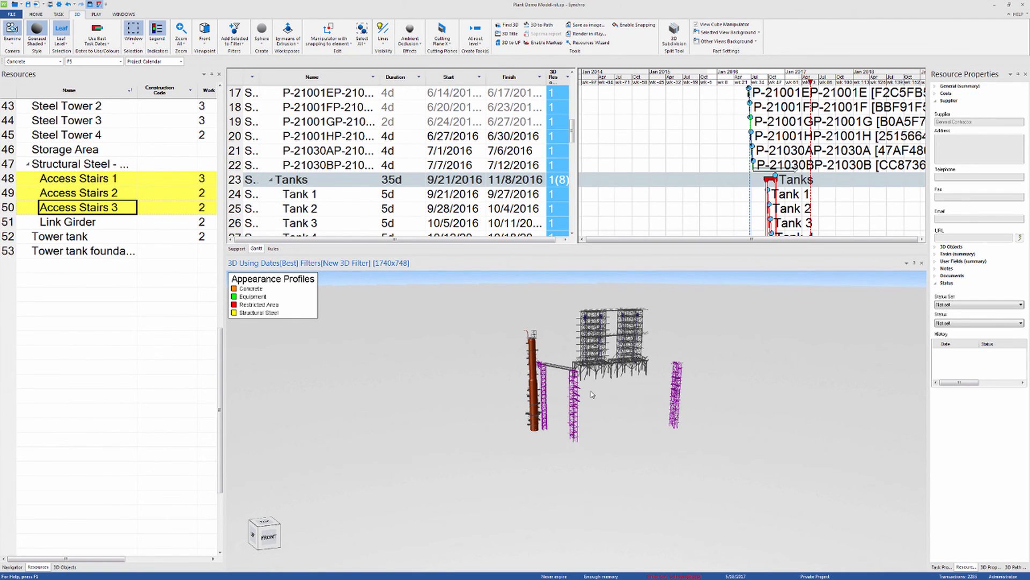
With New 3D Filter turned off, add the large ground surface to it, and switch the filter on and off again to check it.
click(19, 568)
click(10, 164)
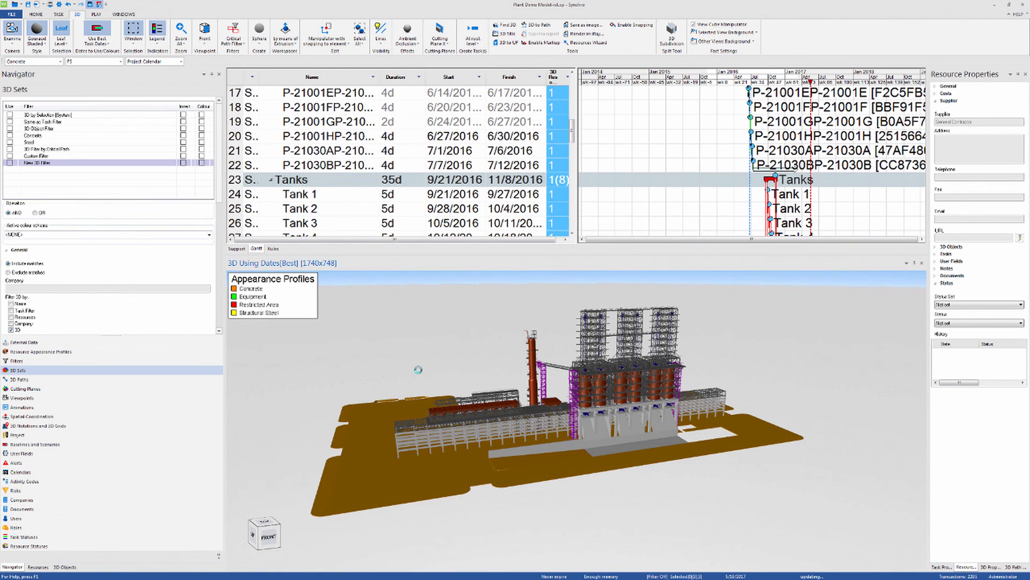
right_click(364, 459)
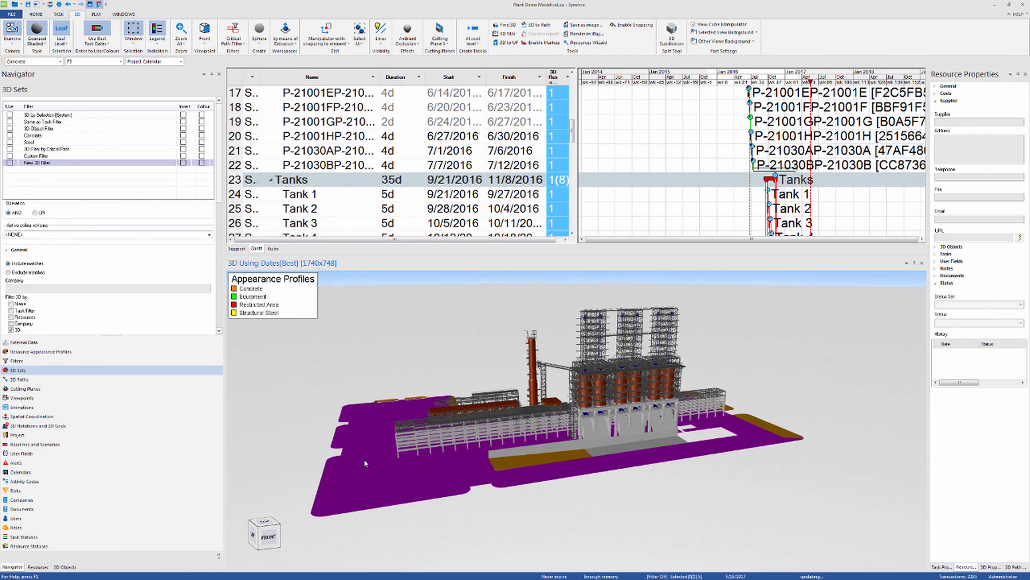
mouse_move(429, 127)
click(526, 190)
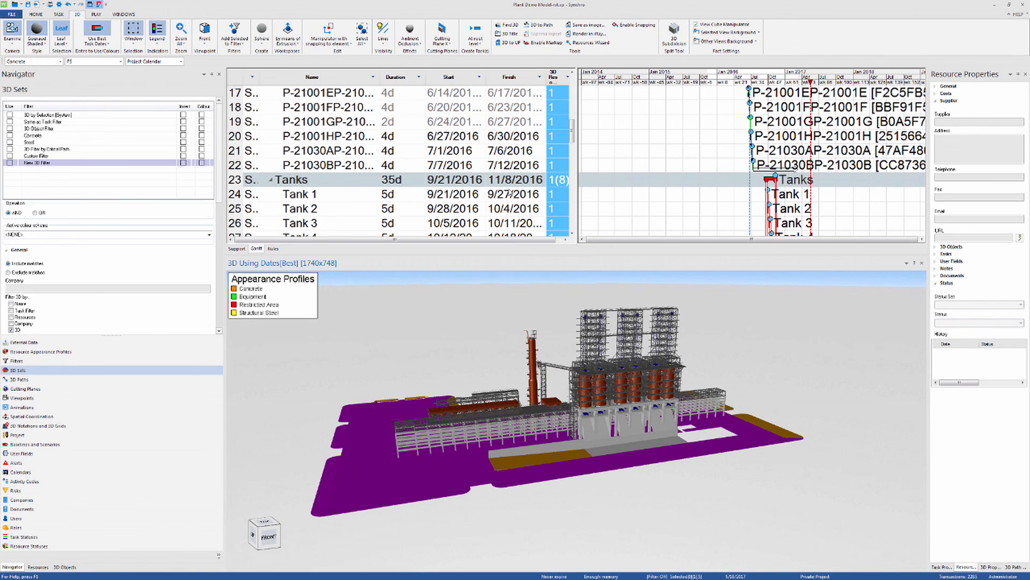
click(11, 164)
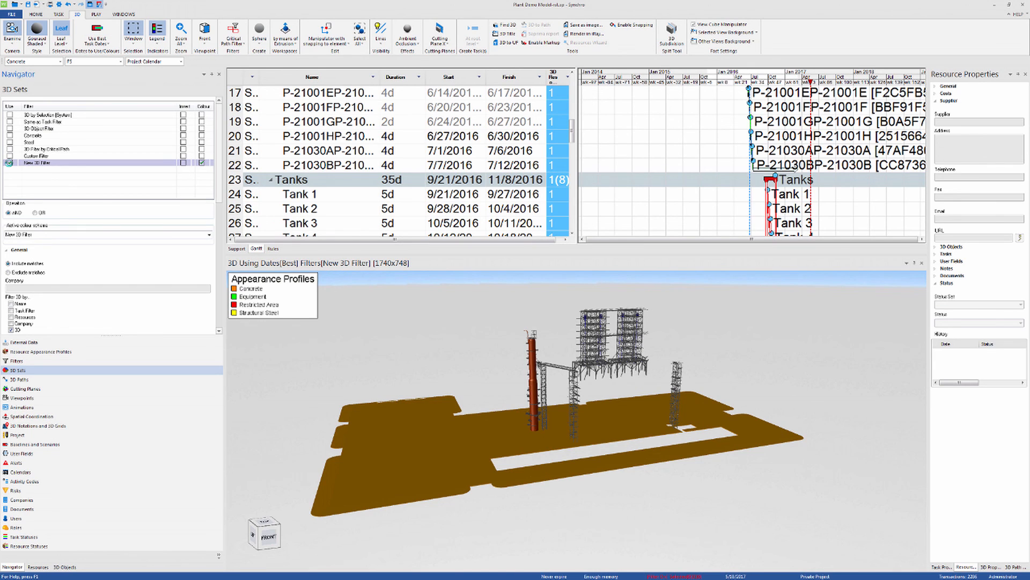
click(10, 164)
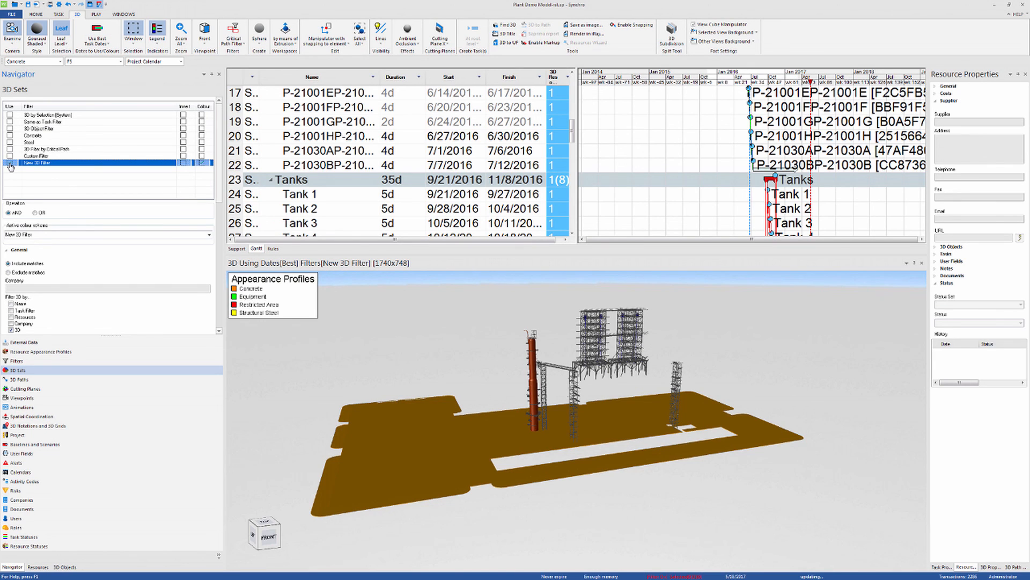